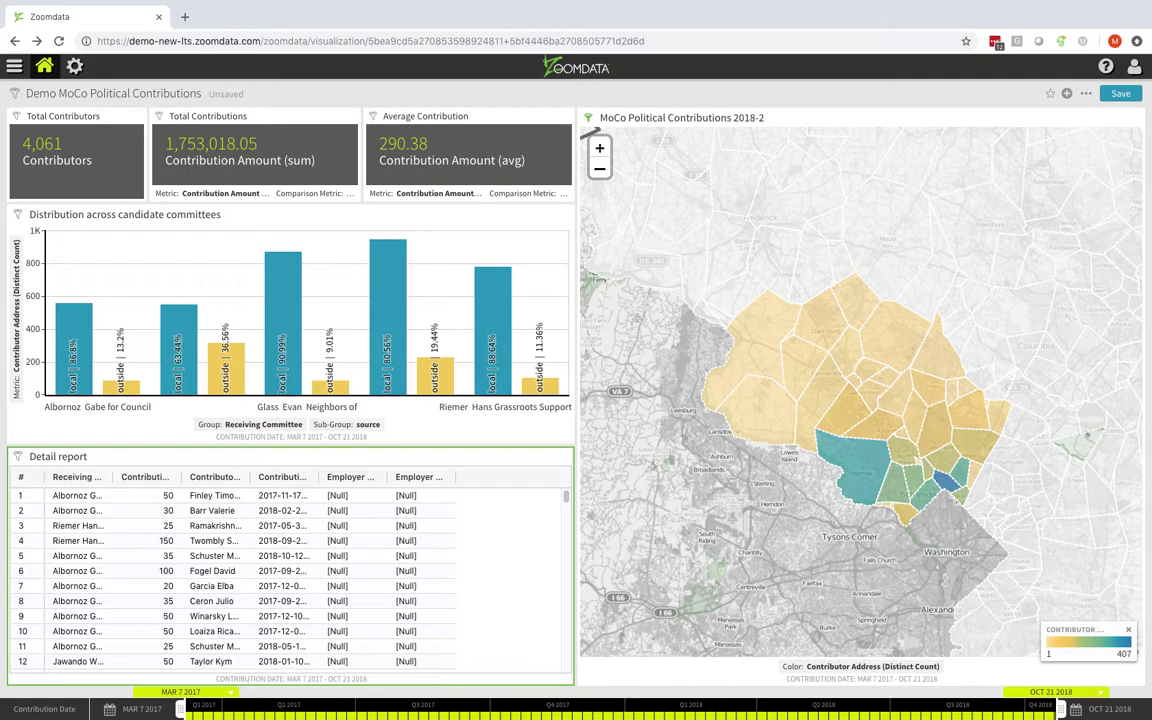
Add a case-sensitive Contributor Name filter excluding names that begin with 'Montgomery County'
{"action": "left_click", "coordinate": [15, 93]}
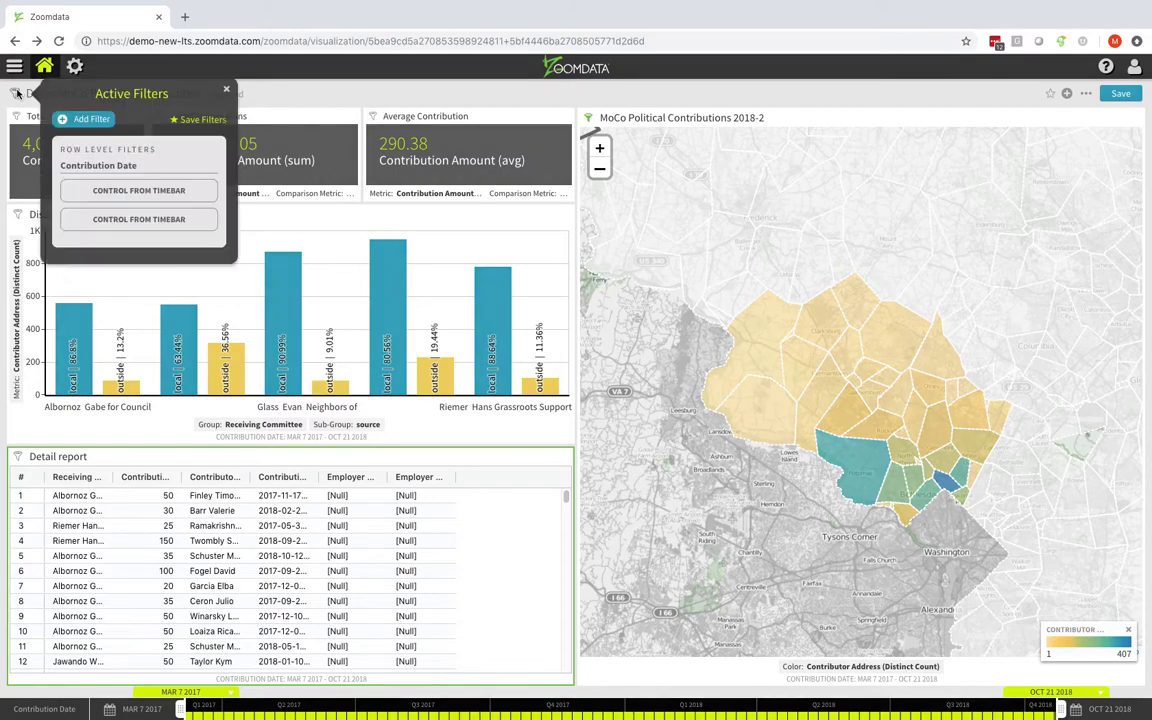
{"action": "left_click", "coordinate": [70, 119]}
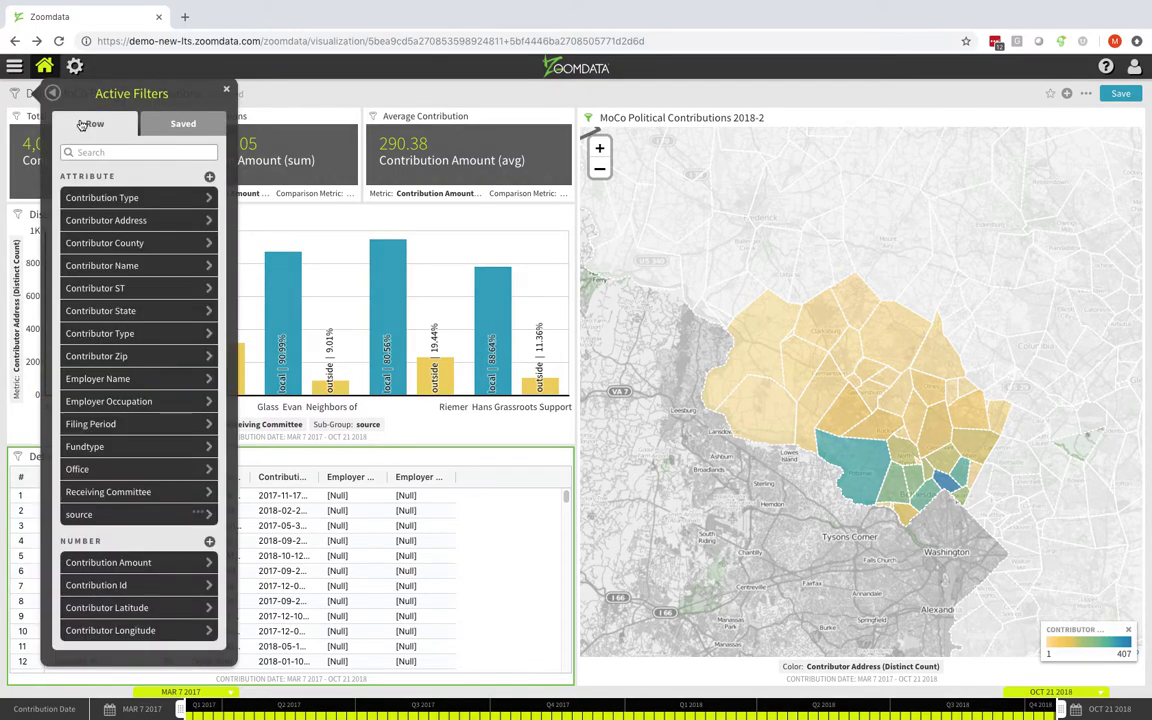
{"action": "left_click", "coordinate": [141, 265]}
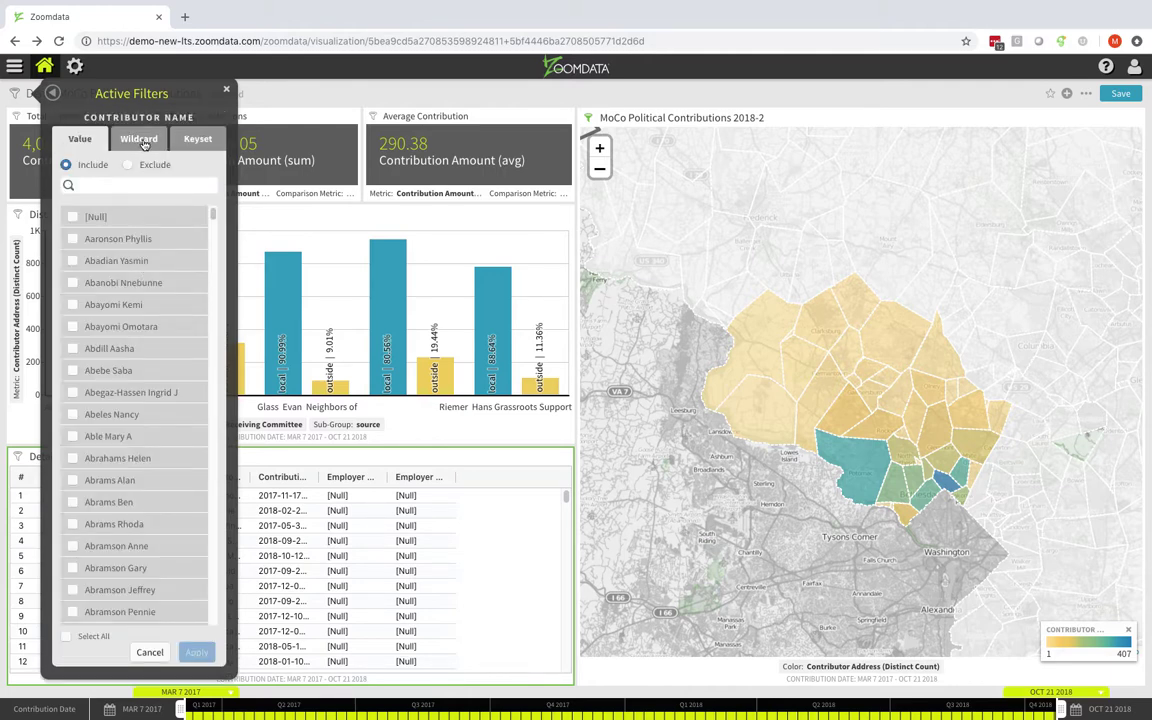
{"action": "left_click", "coordinate": [139, 140]}
{"action": "left_click", "coordinate": [126, 178]}
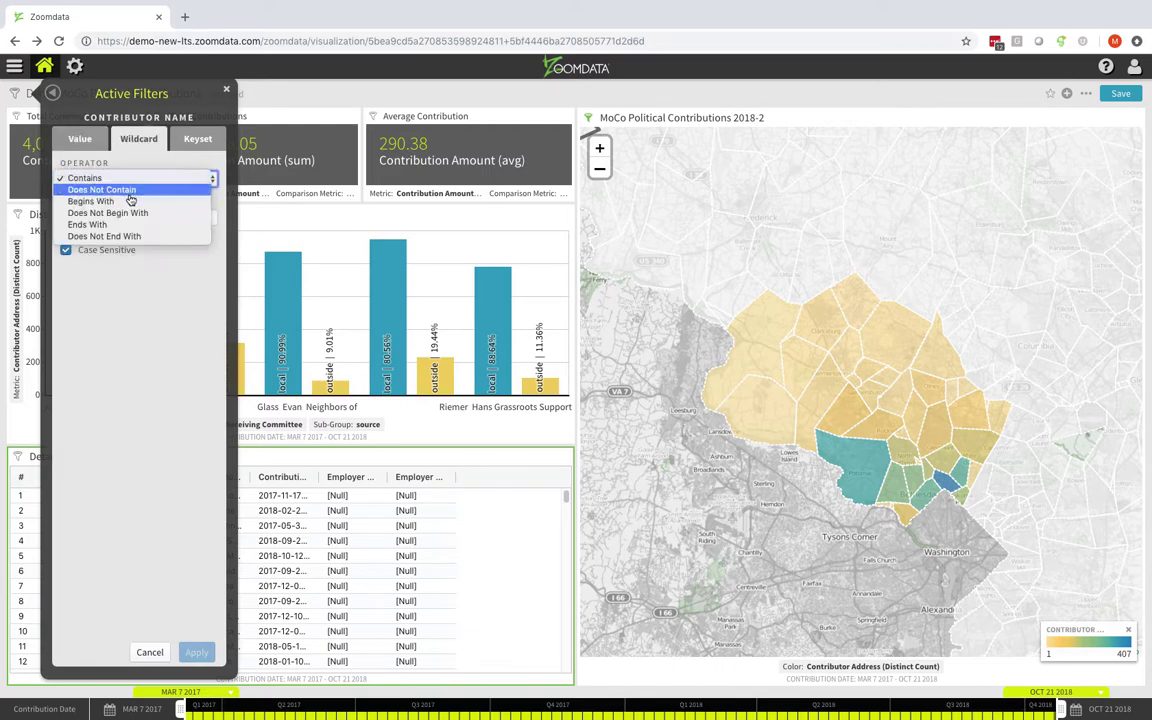
{"action": "left_click", "coordinate": [128, 213]}
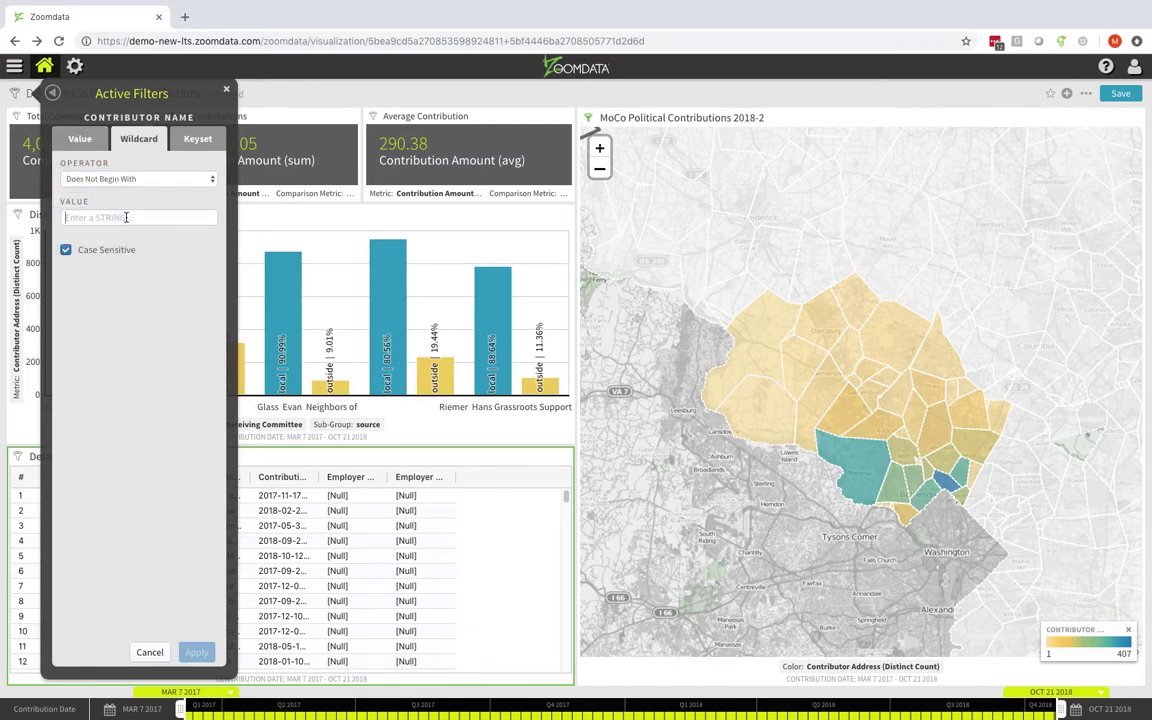
{"action": "right_click", "coordinate": [126, 217]}
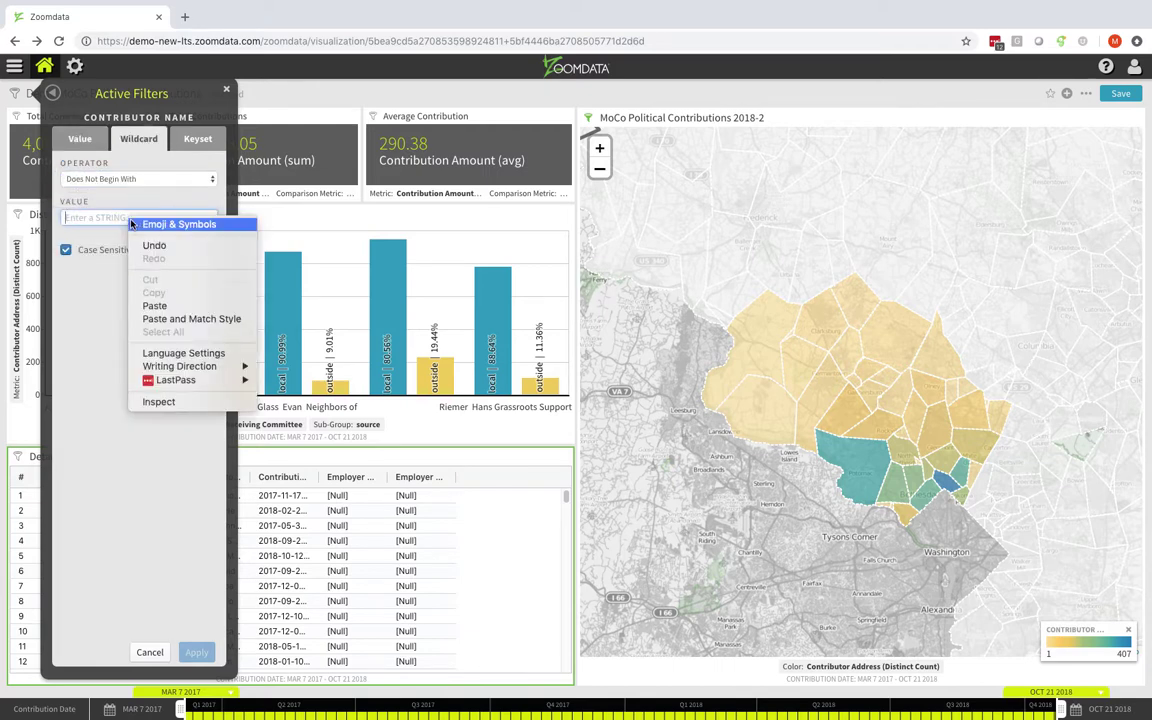
{"action": "left_click", "coordinate": [165, 306]}
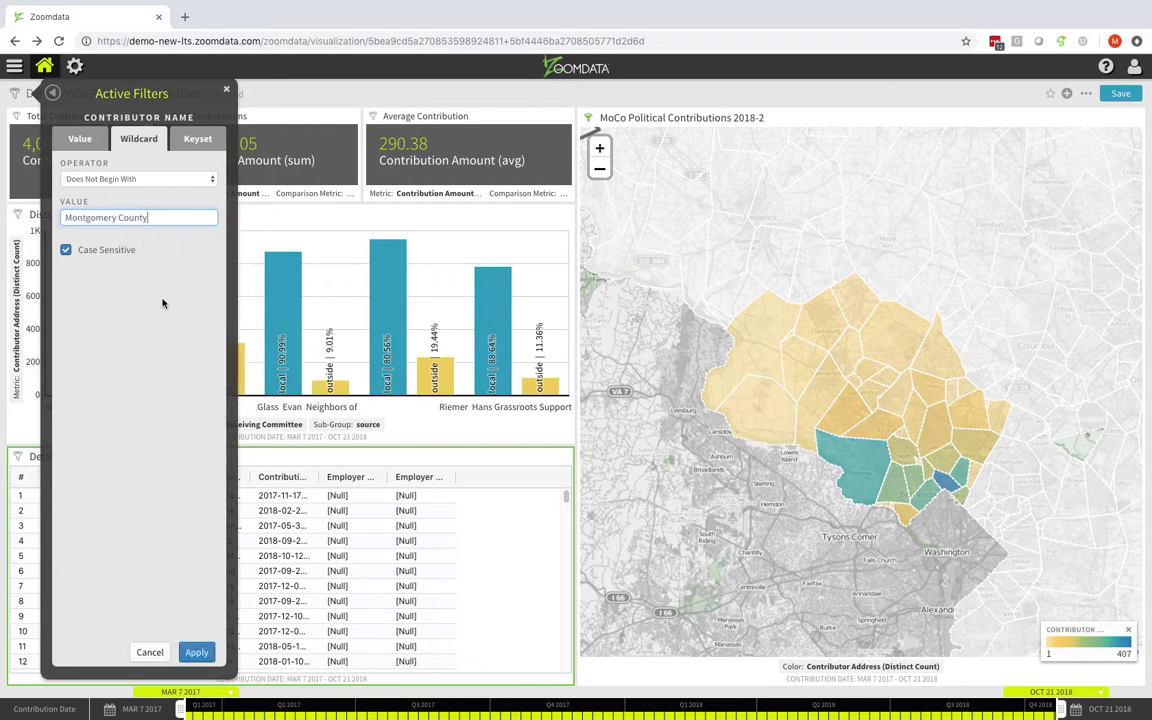
{"action": "left_click", "coordinate": [66, 250]}
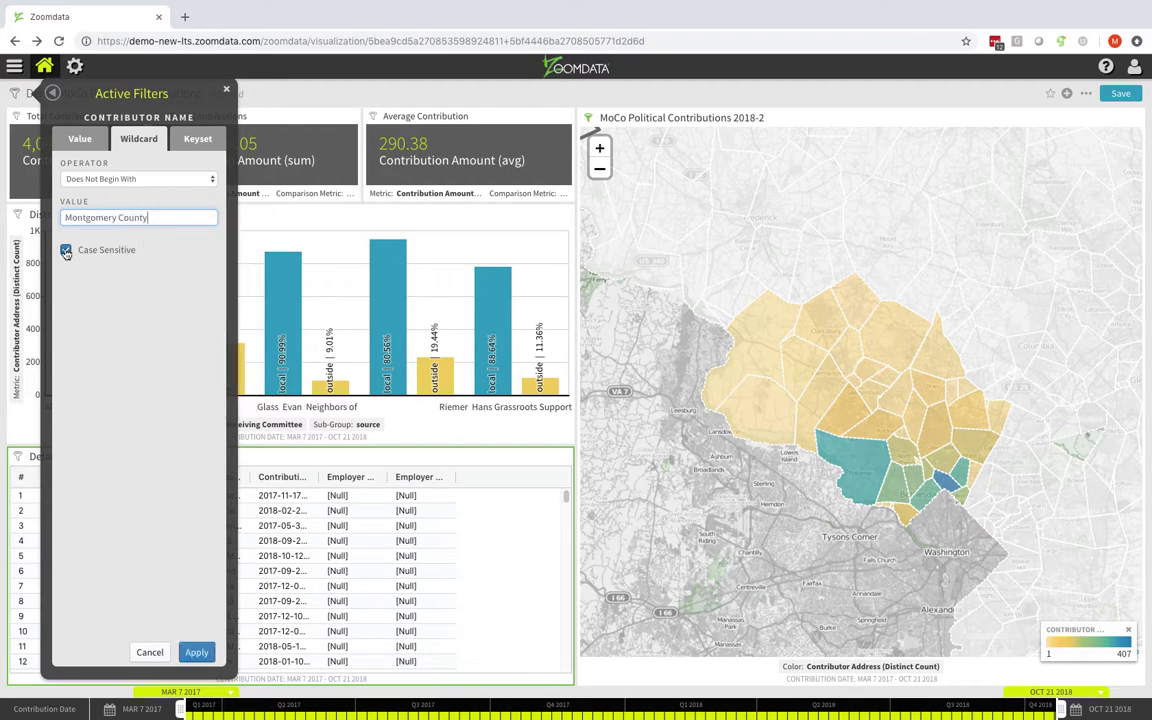
{"action": "left_click", "coordinate": [197, 654]}
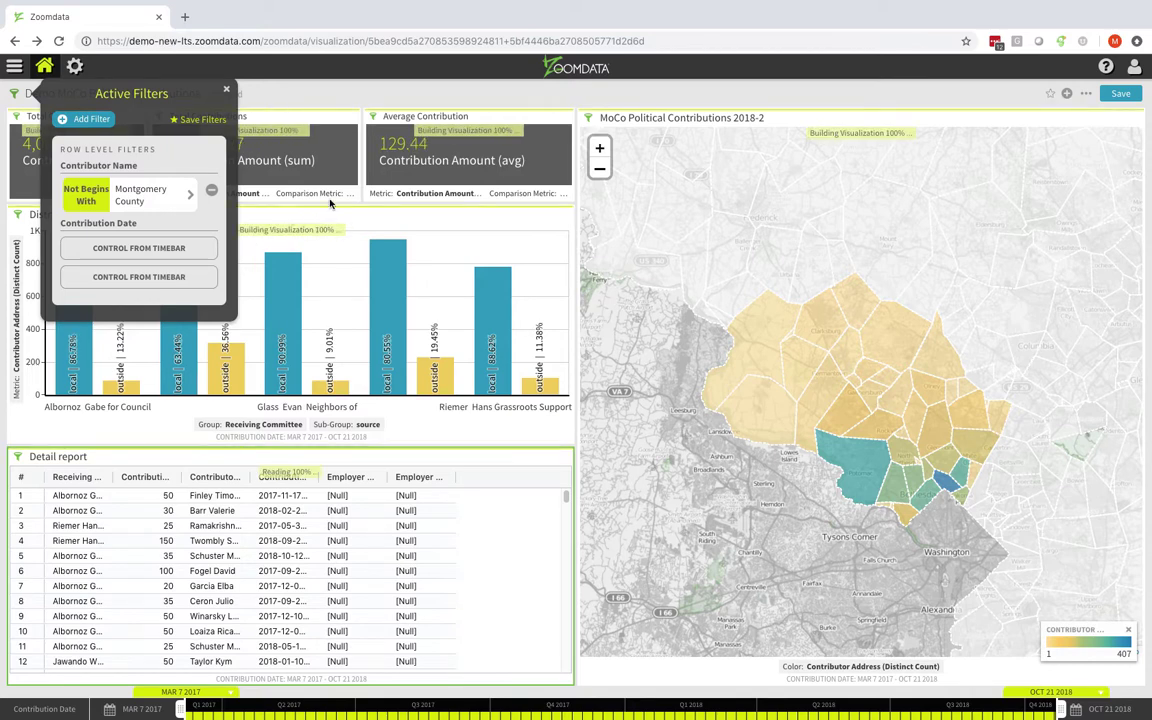
{"action": "left_click", "coordinate": [330, 204]}
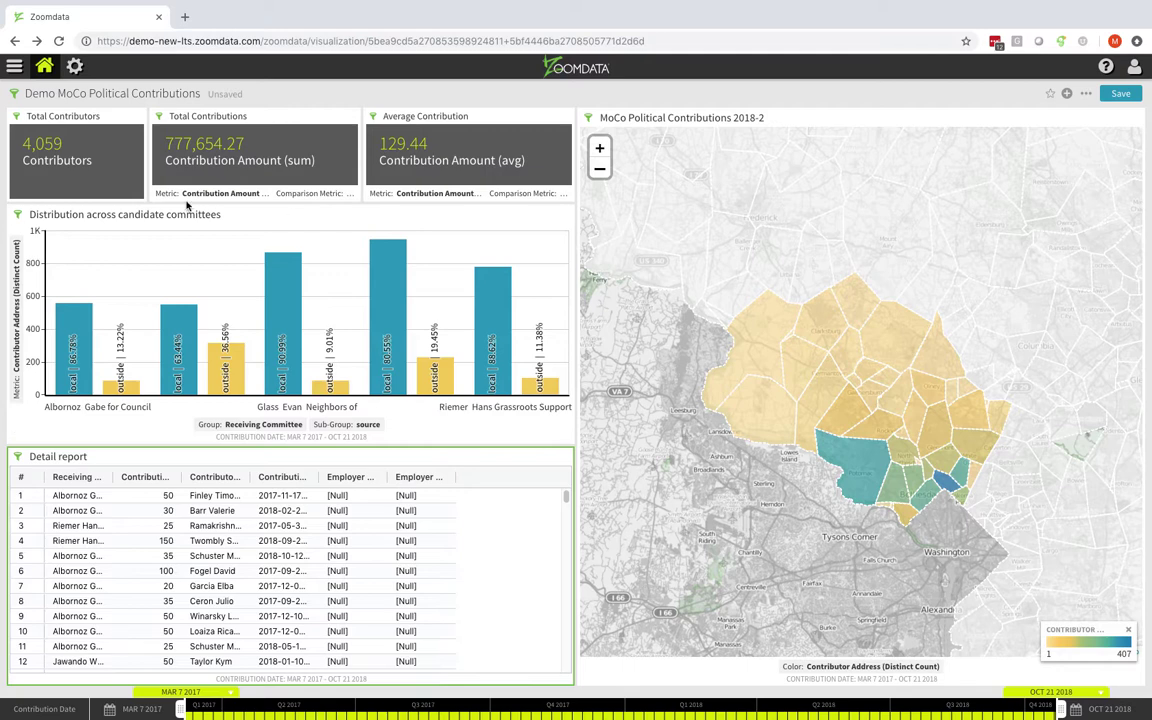
Add a case-insensitive Contributor Name wildcard filter keeping names that contain 'inc'
{"action": "left_click", "coordinate": [15, 94]}
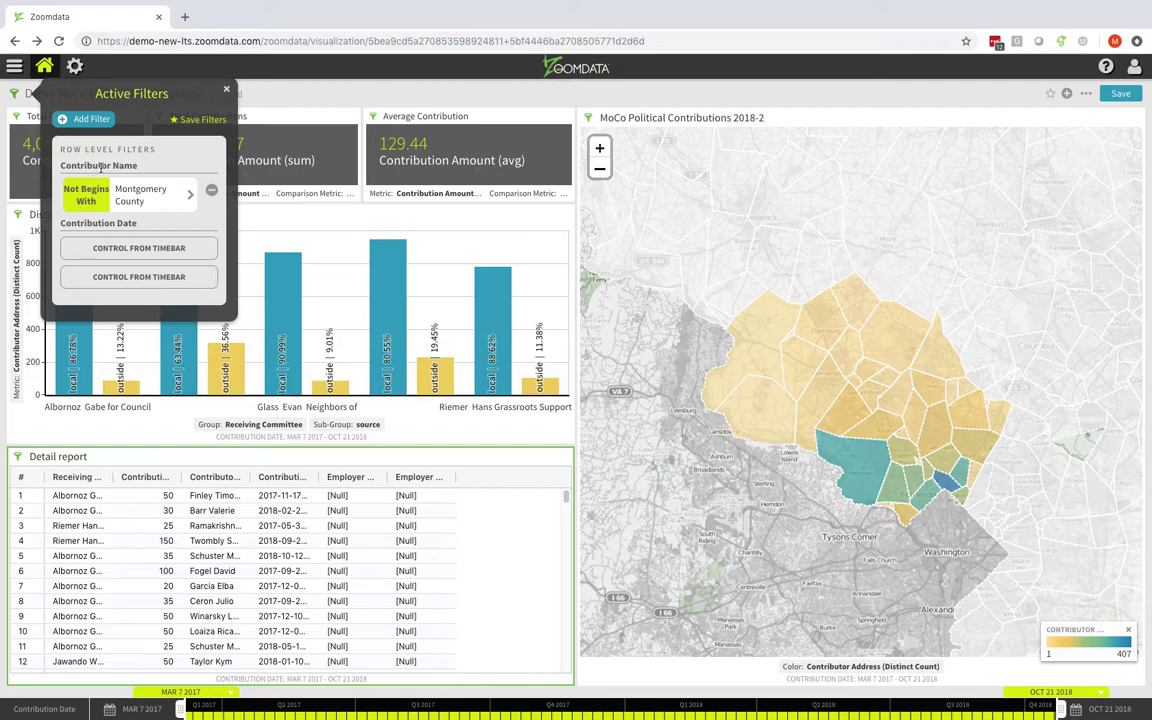
{"action": "left_click", "coordinate": [88, 119]}
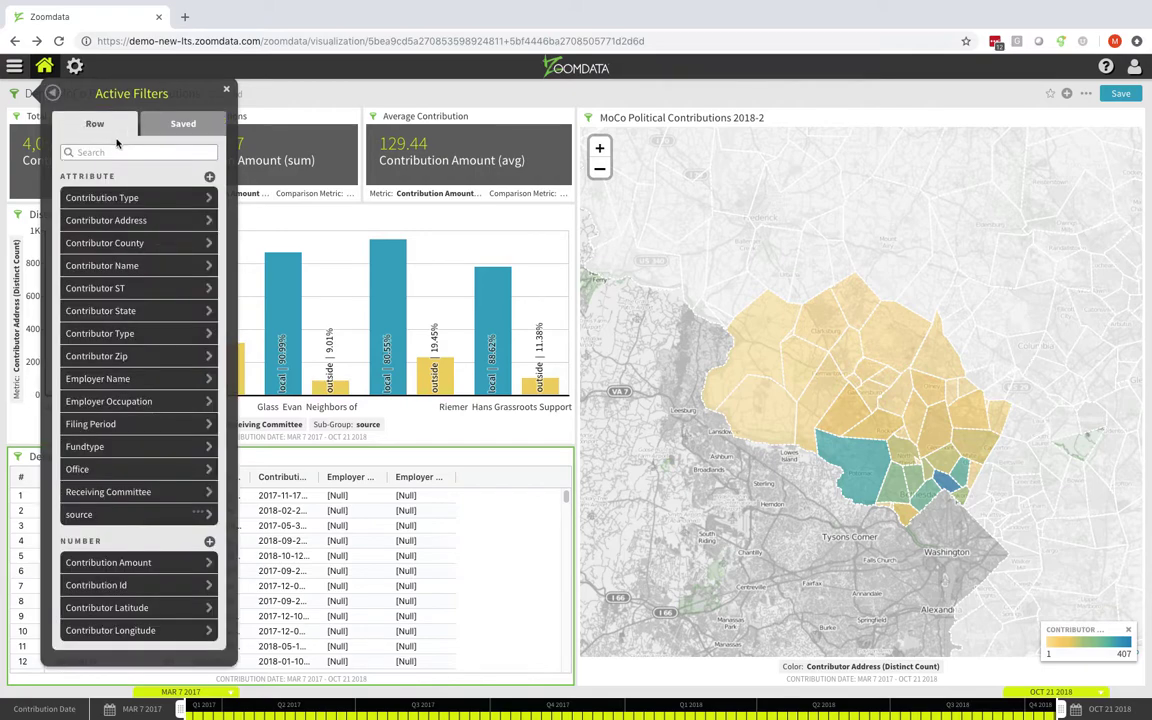
{"action": "left_click", "coordinate": [122, 265]}
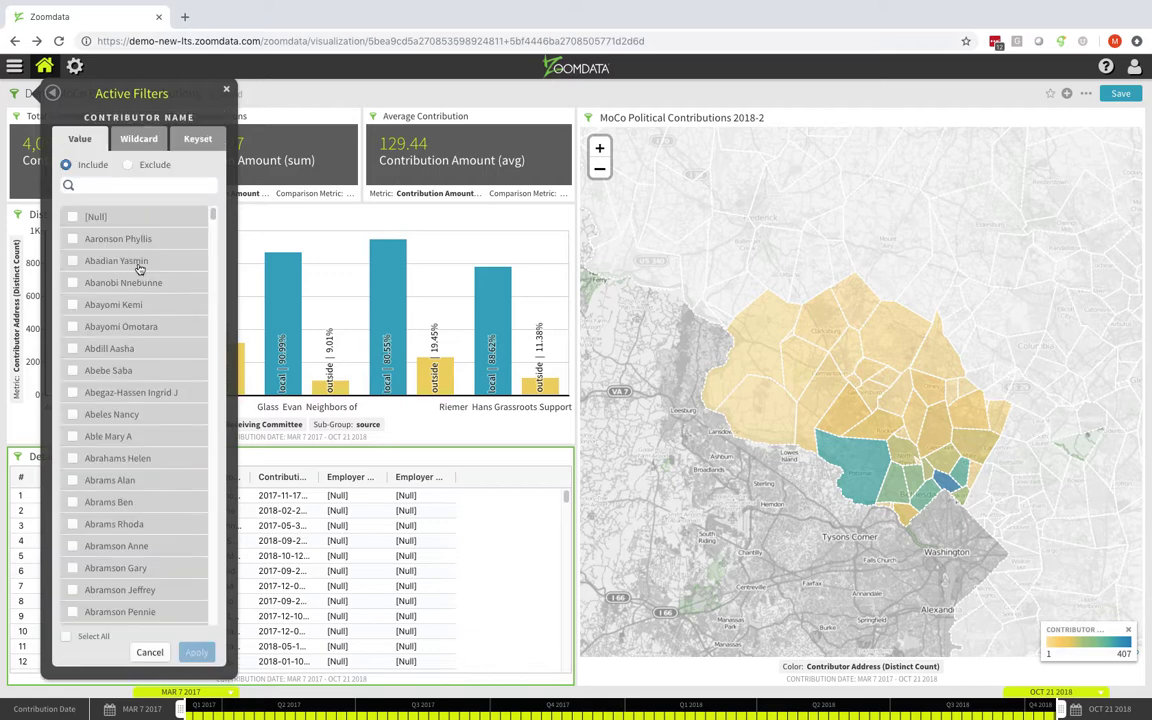
{"action": "left_click", "coordinate": [139, 140]}
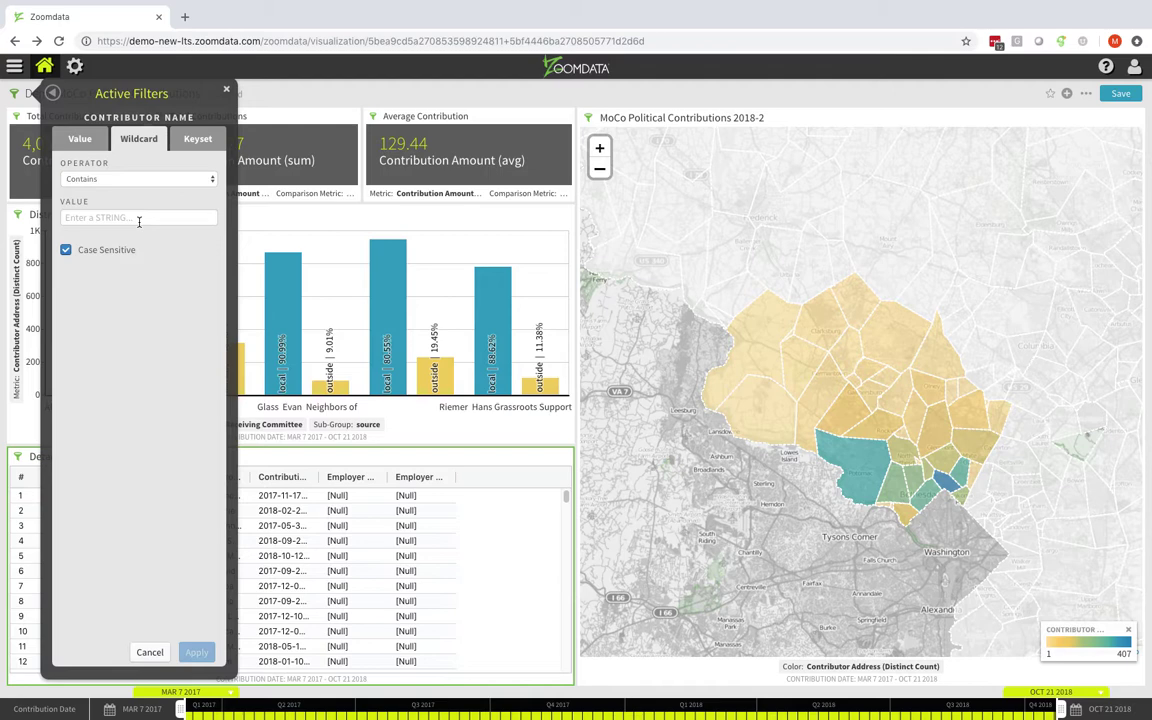
{"action": "left_click", "coordinate": [123, 177]}
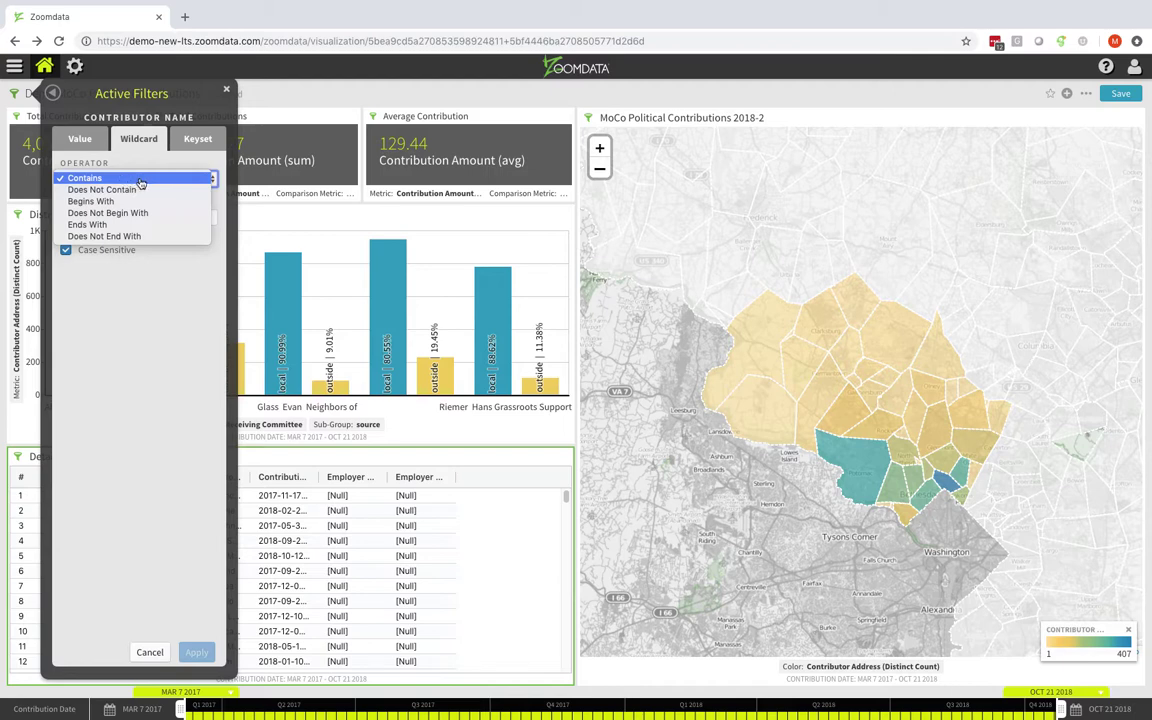
{"action": "left_click", "coordinate": [128, 178]}
{"action": "left_click", "coordinate": [139, 216]}
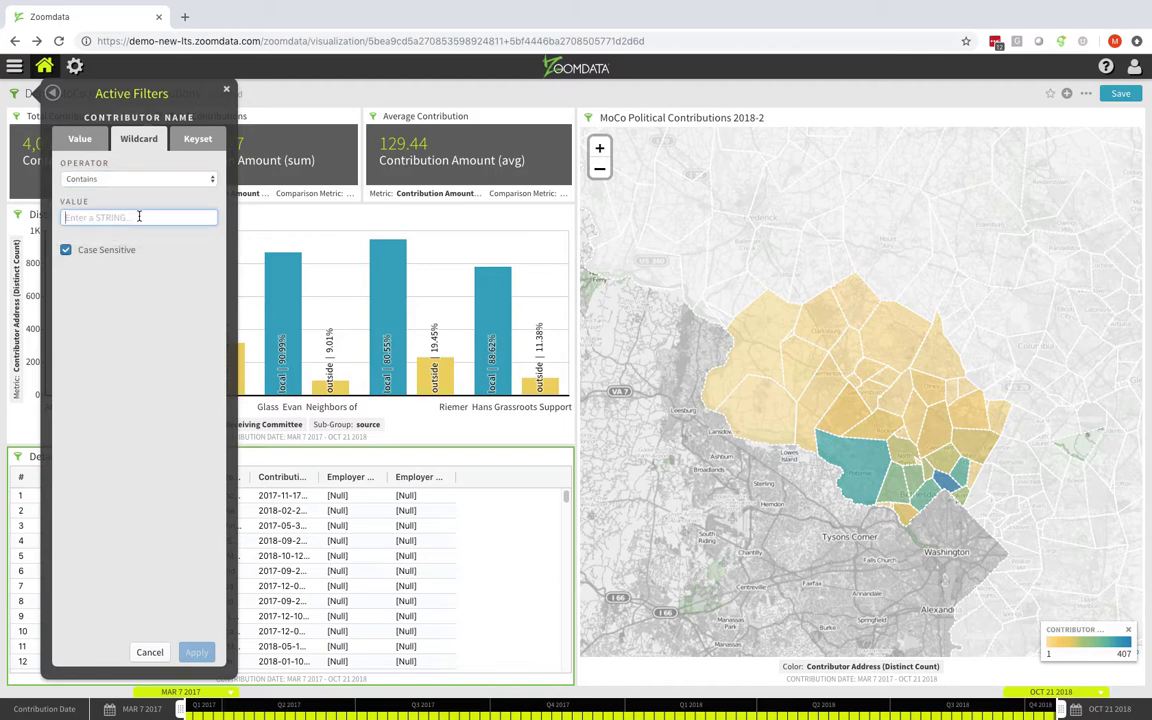
{"action": "type", "text": "inc"}
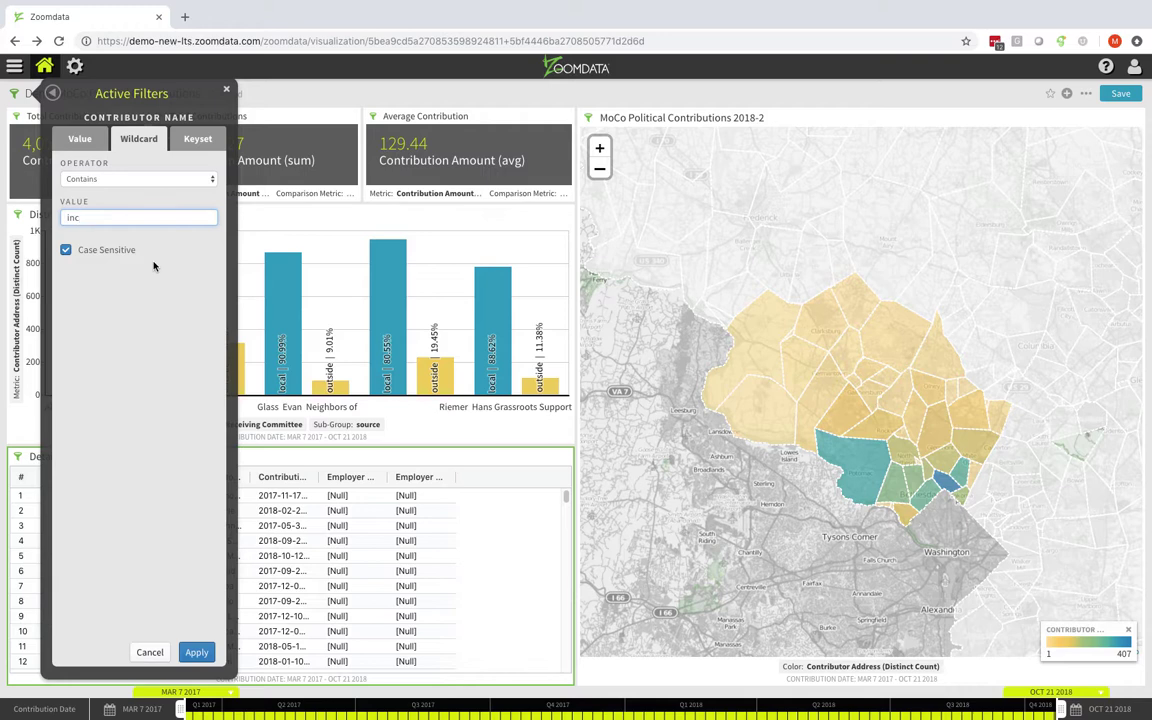
{"action": "left_click", "coordinate": [67, 252]}
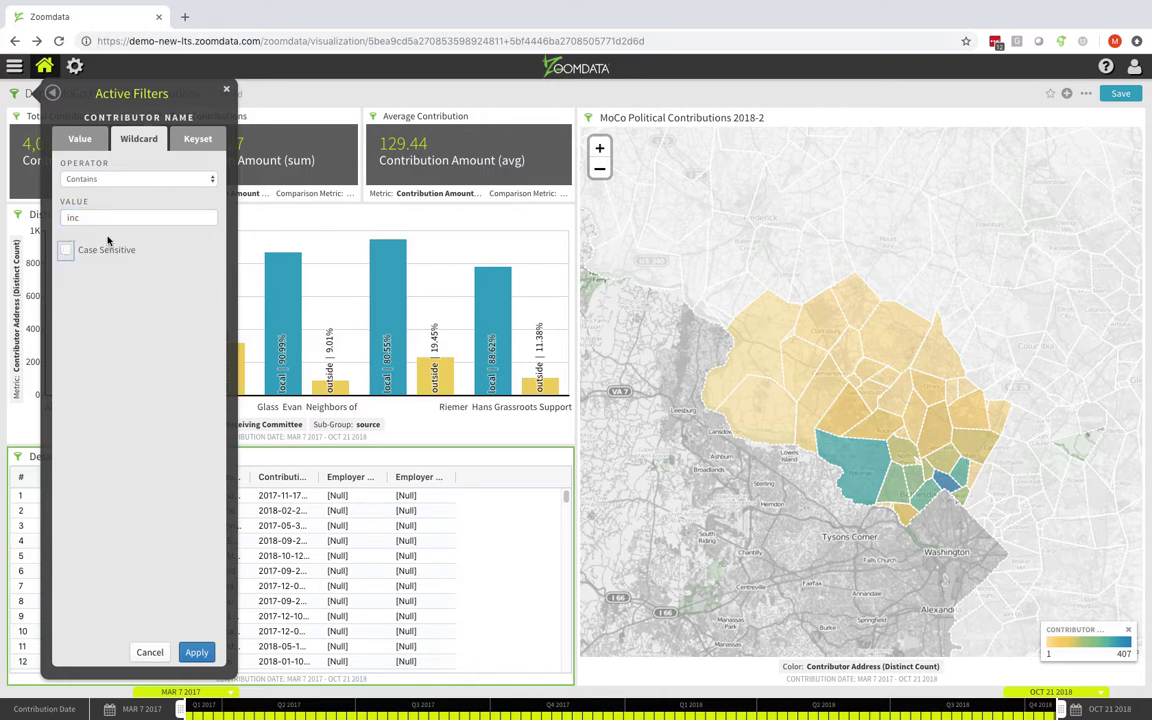
{"action": "left_click", "coordinate": [197, 654]}
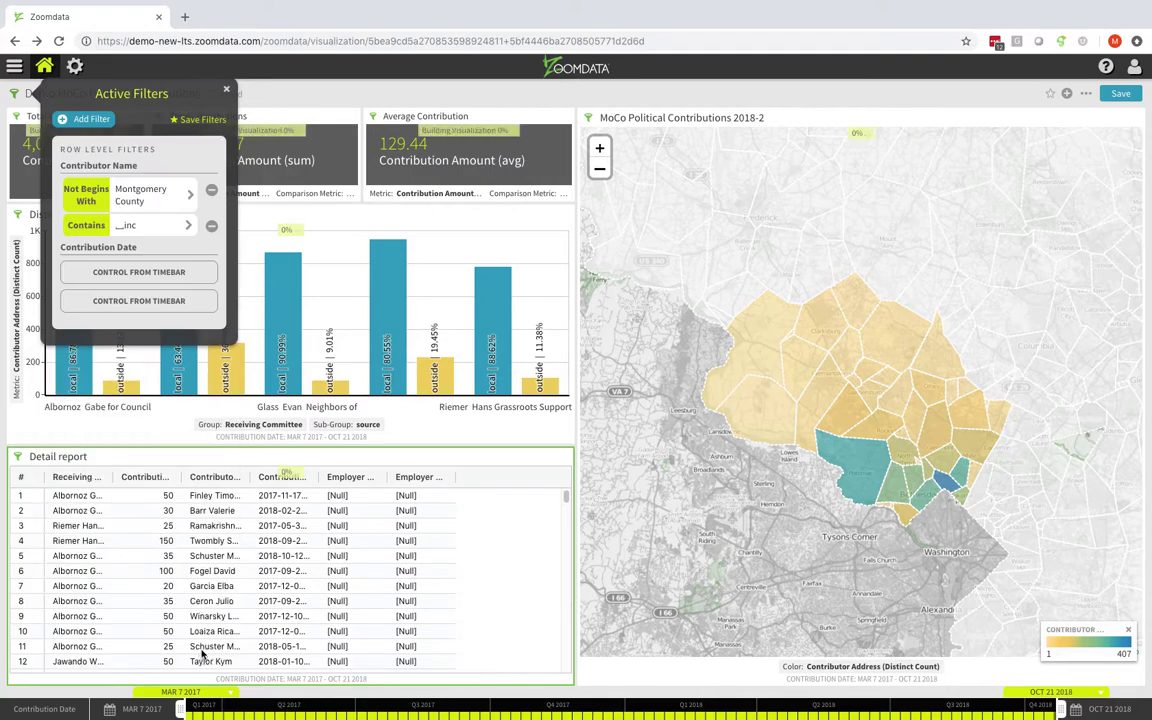
{"action": "left_click", "coordinate": [208, 82]}
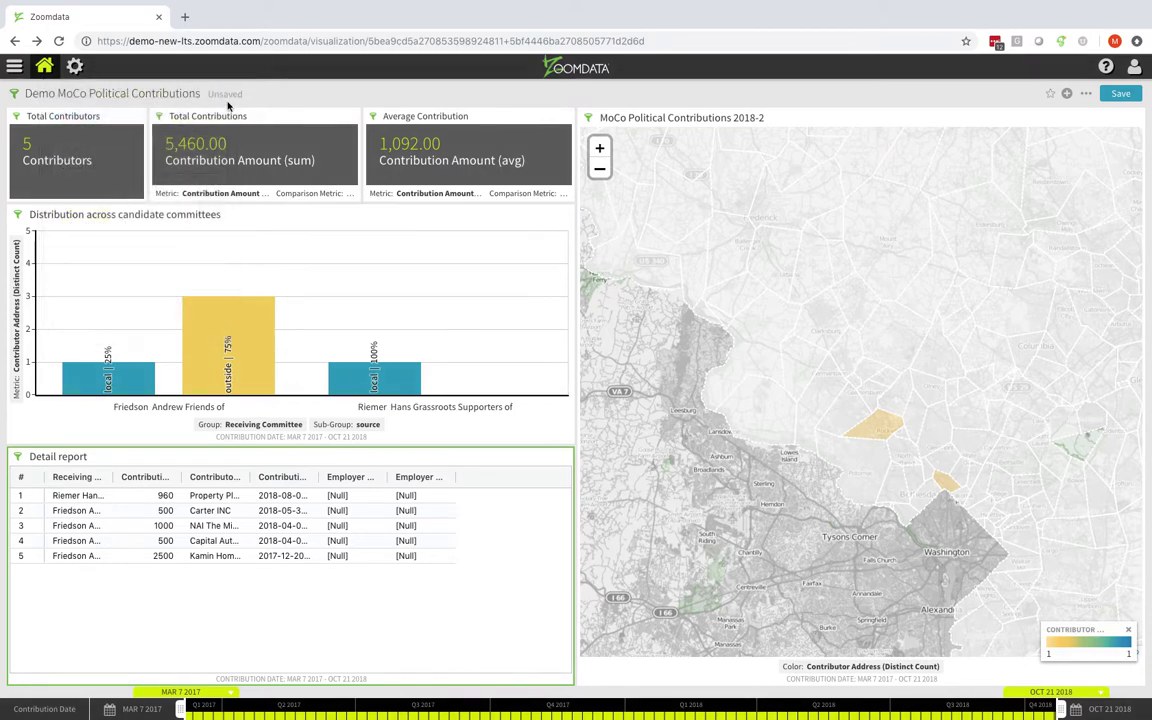
Widen the Detail report's Contributor Name column, then remove both Contributor Name filters
{"action": "left_click_drag", "start_coordinate": [248, 479], "coordinate": [384, 479]}
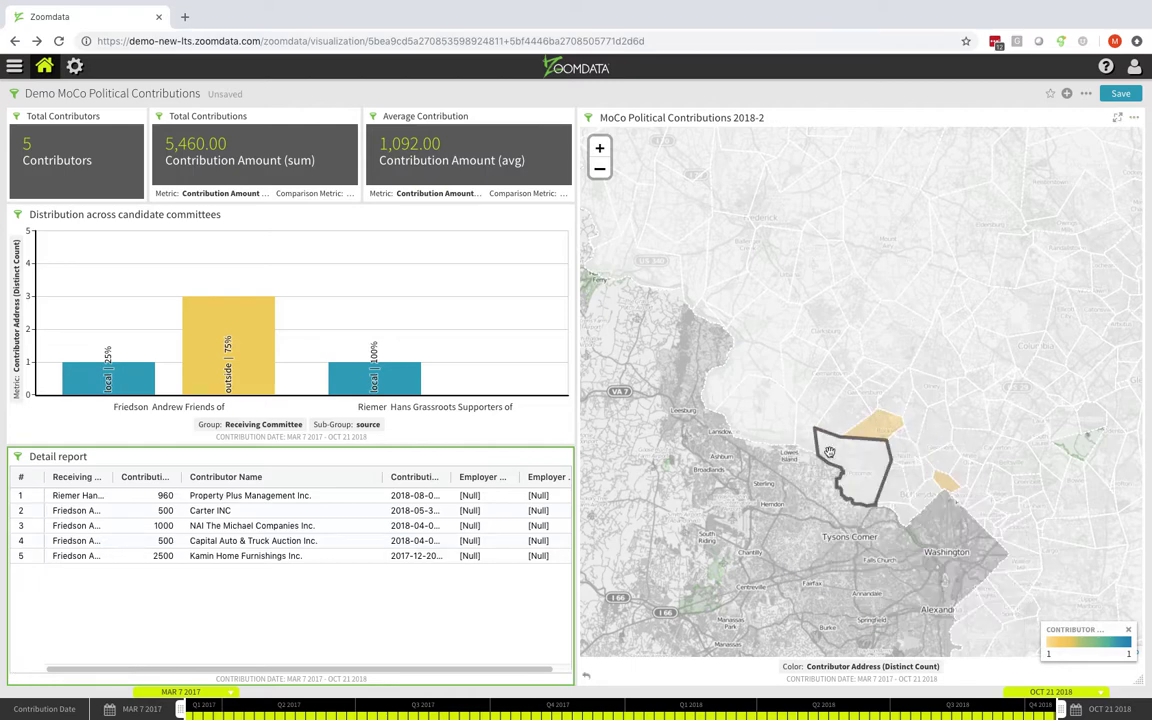
{"action": "left_click", "coordinate": [14, 92]}
{"action": "left_click", "coordinate": [211, 190]}
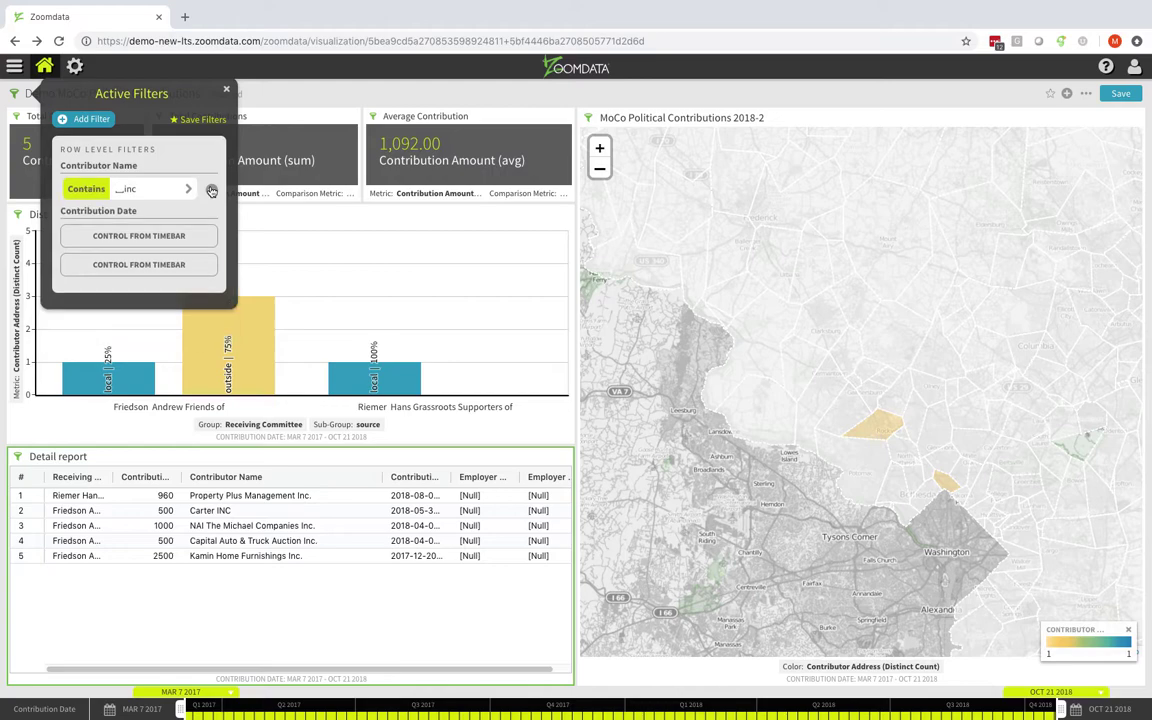
{"action": "left_click", "coordinate": [211, 190]}
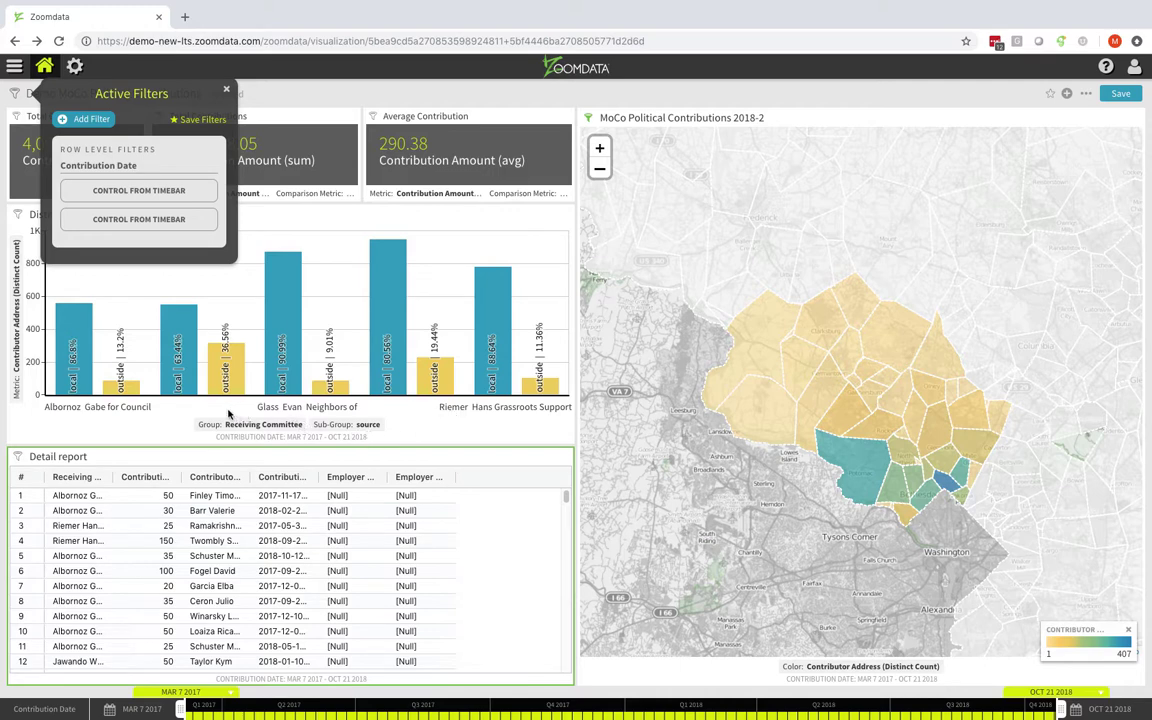
Add a Receiving Committee filter that excludes one committee from the dashboard
{"action": "left_click", "coordinate": [67, 120]}
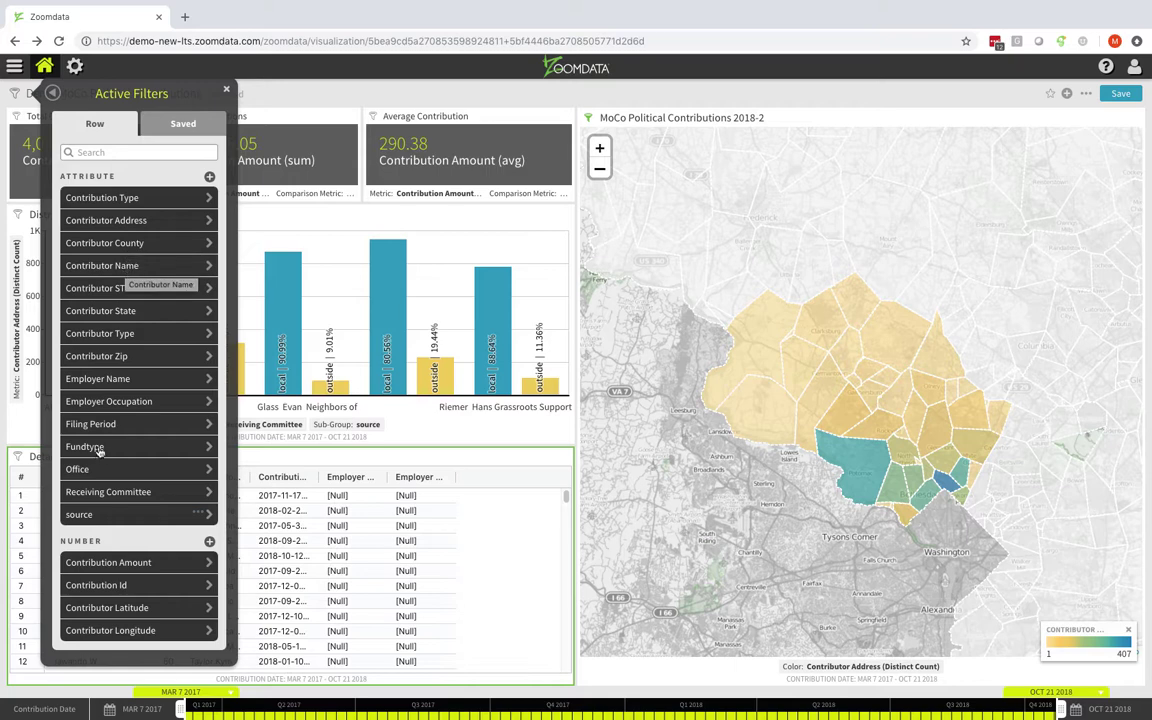
{"action": "left_click", "coordinate": [103, 492]}
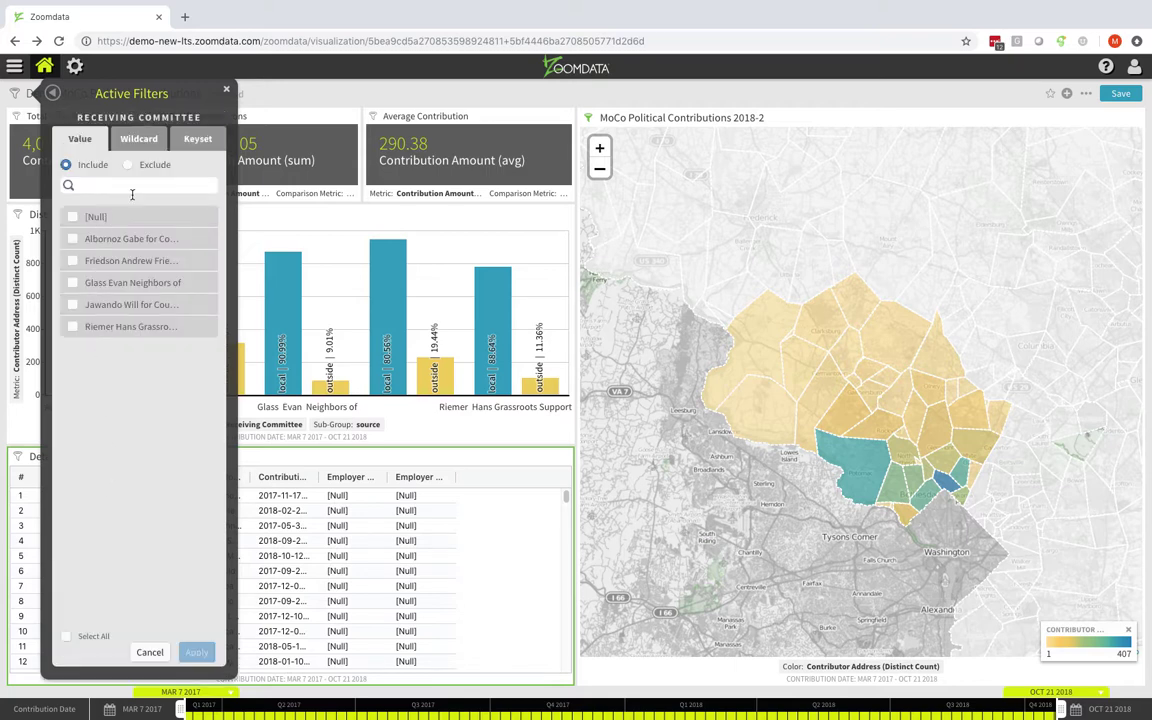
{"action": "left_click", "coordinate": [127, 165]}
{"action": "left_click", "coordinate": [73, 260]}
{"action": "left_click", "coordinate": [196, 652]}
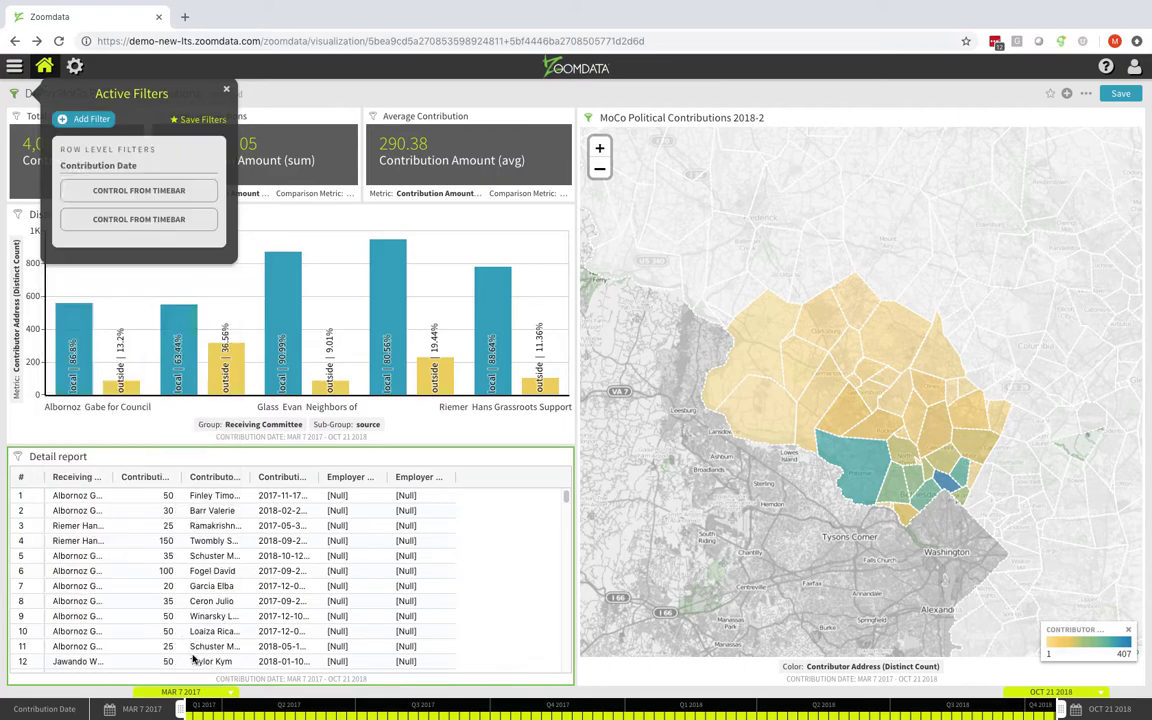
{"action": "left_click", "coordinate": [226, 89]}
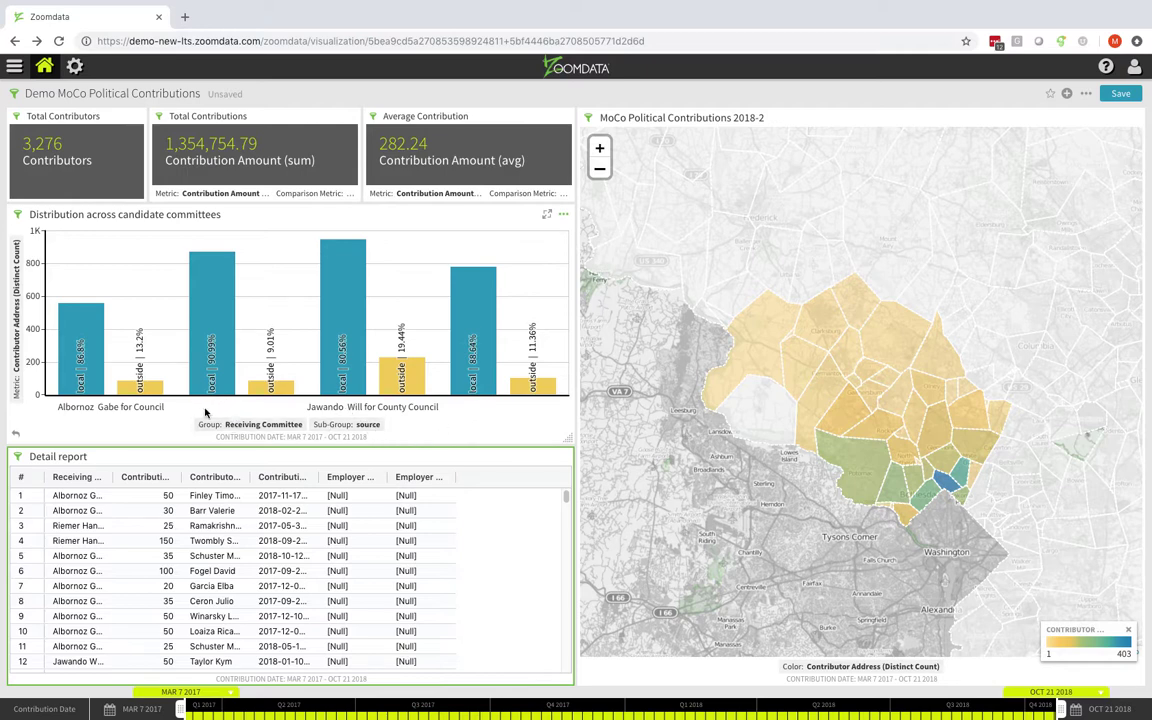
Save the first committee's local bar as keyset 'Gabe' keyed on Contributor Address
{"action": "left_click", "coordinate": [90, 368]}
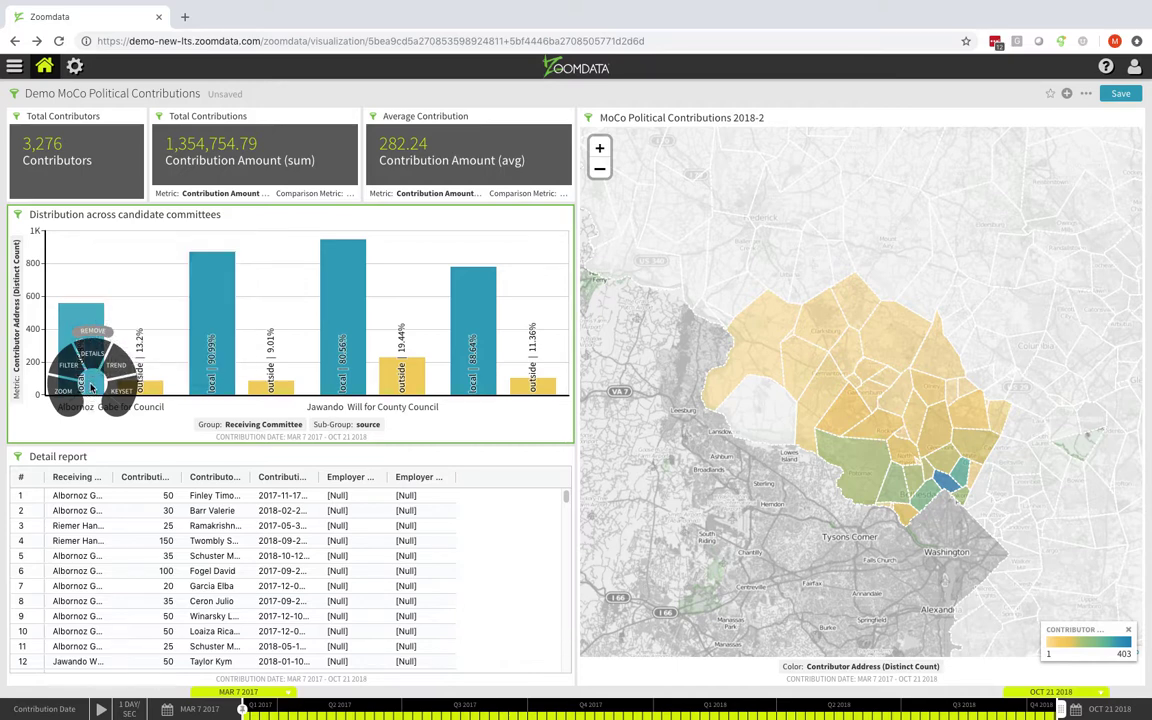
{"action": "left_click", "coordinate": [119, 390]}
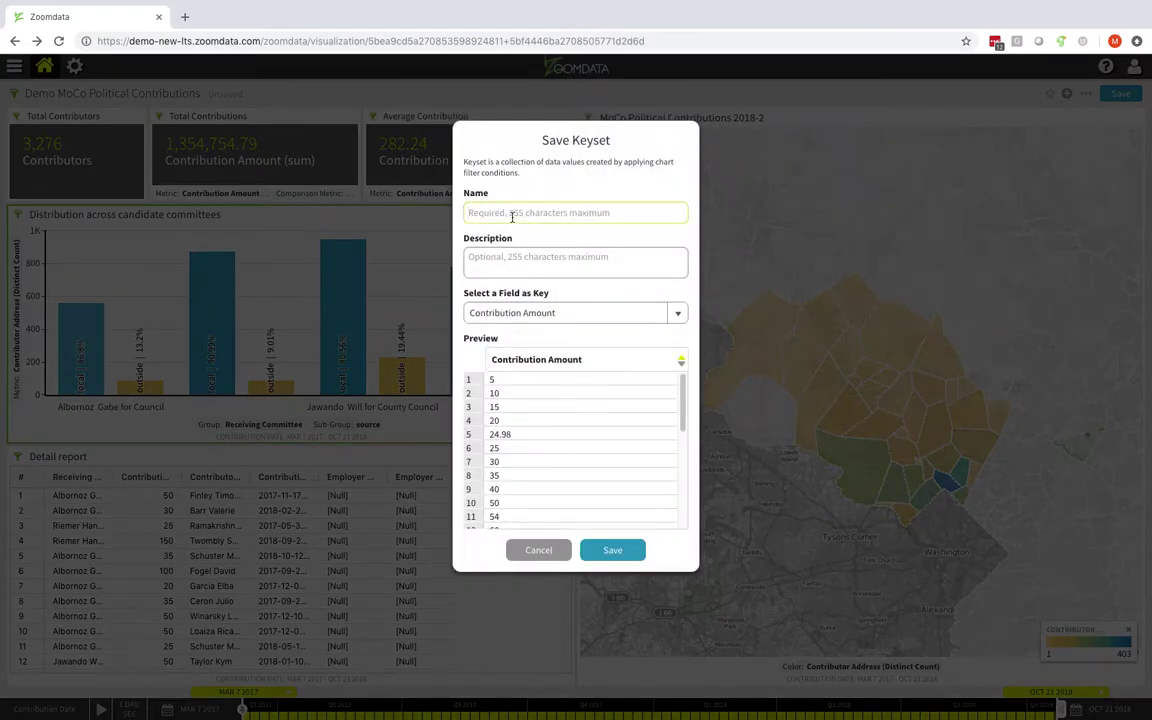
{"action": "type", "text": "Gabe"}
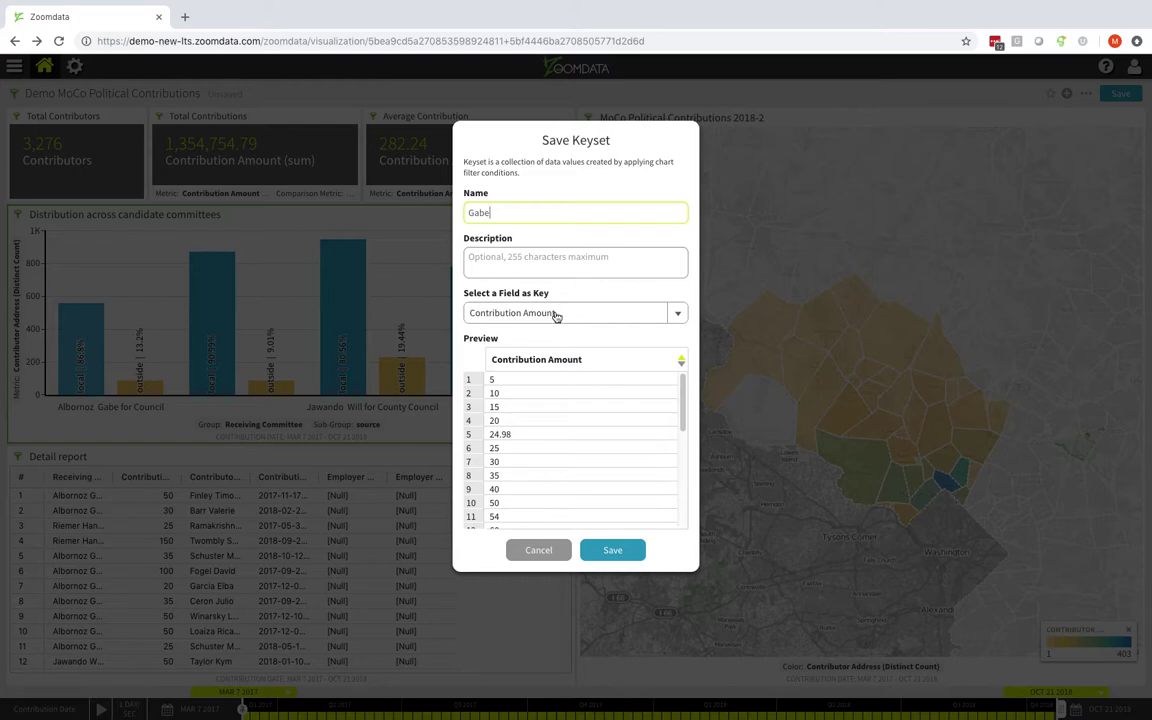
{"action": "left_click", "coordinate": [557, 314]}
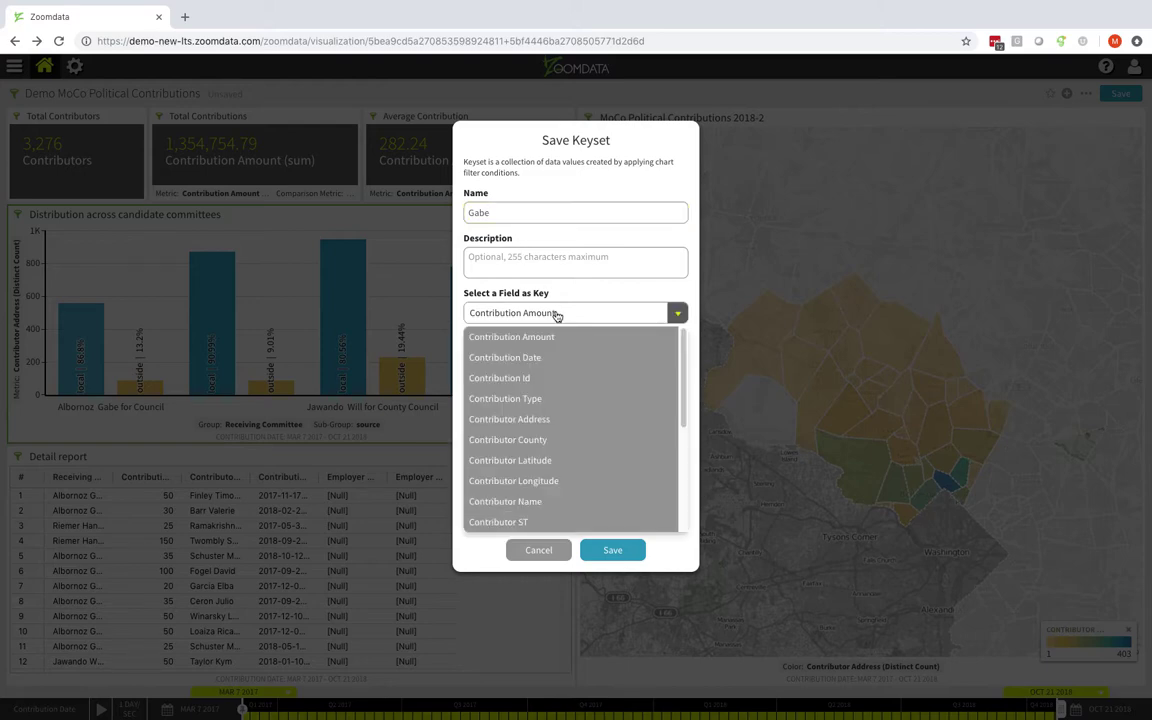
{"action": "left_click", "coordinate": [560, 420]}
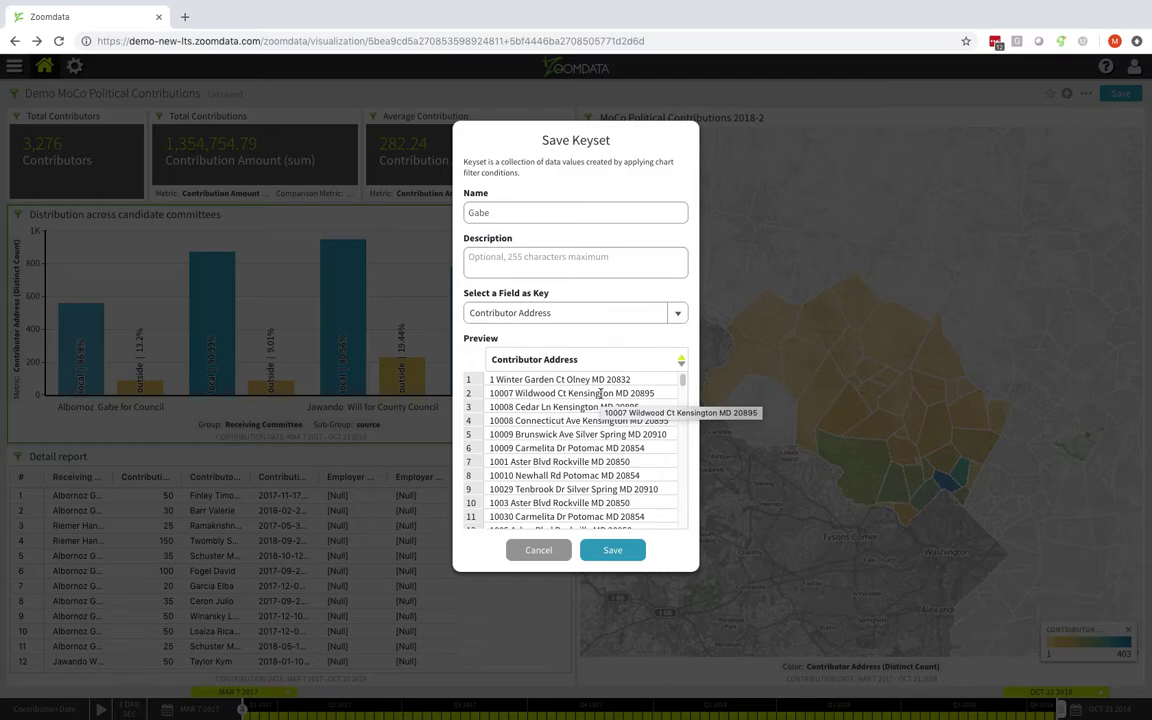
{"action": "left_click", "coordinate": [612, 550]}
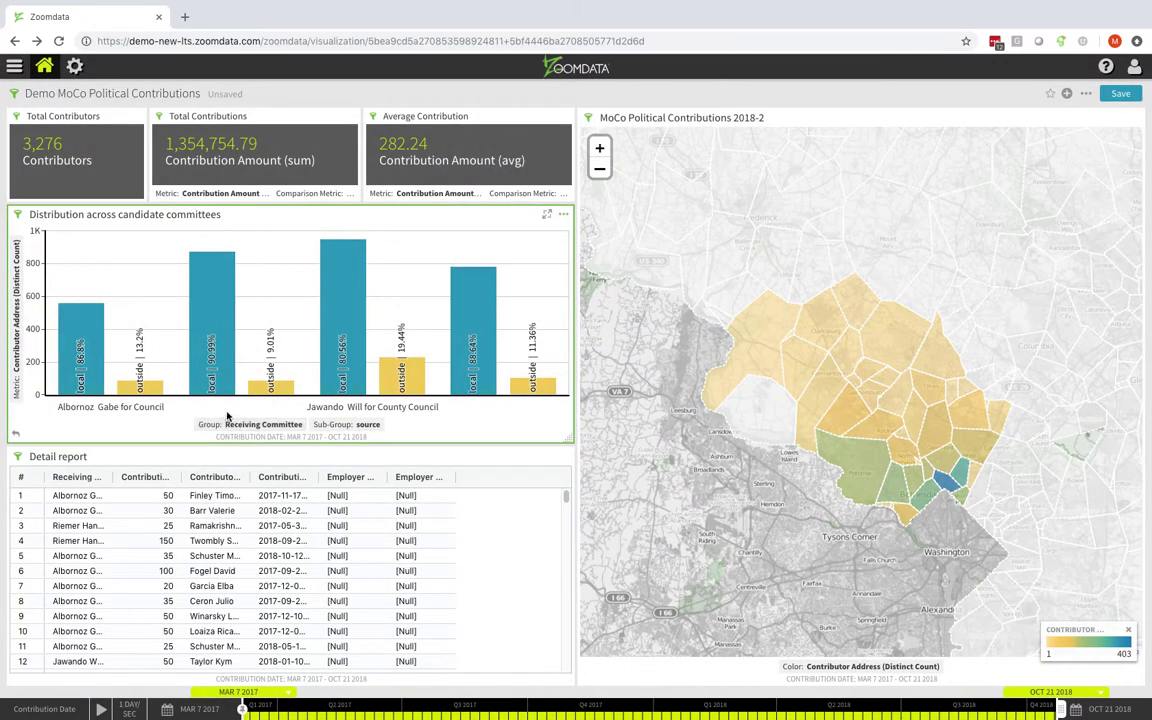
Save the second committee's local bar as keyset 'Evan' keyed on Contributor Address
{"action": "mouse_move", "coordinate": [205, 374]}
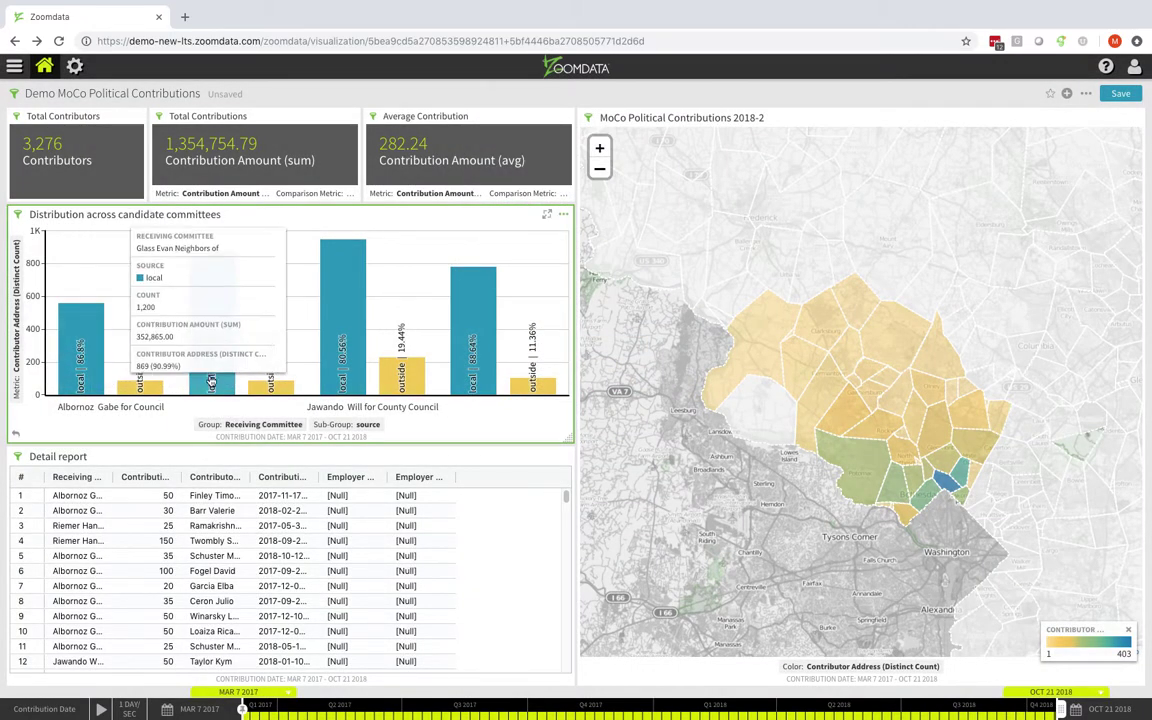
{"action": "left_click", "coordinate": [211, 383]}
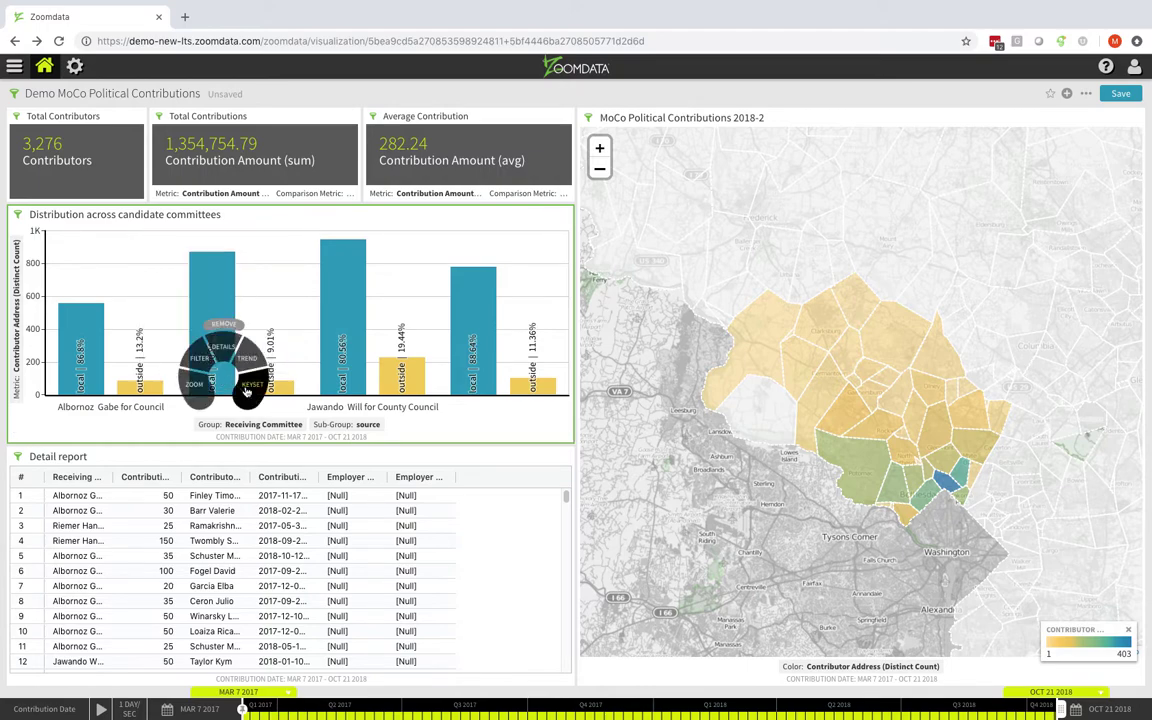
{"action": "left_click", "coordinate": [247, 391]}
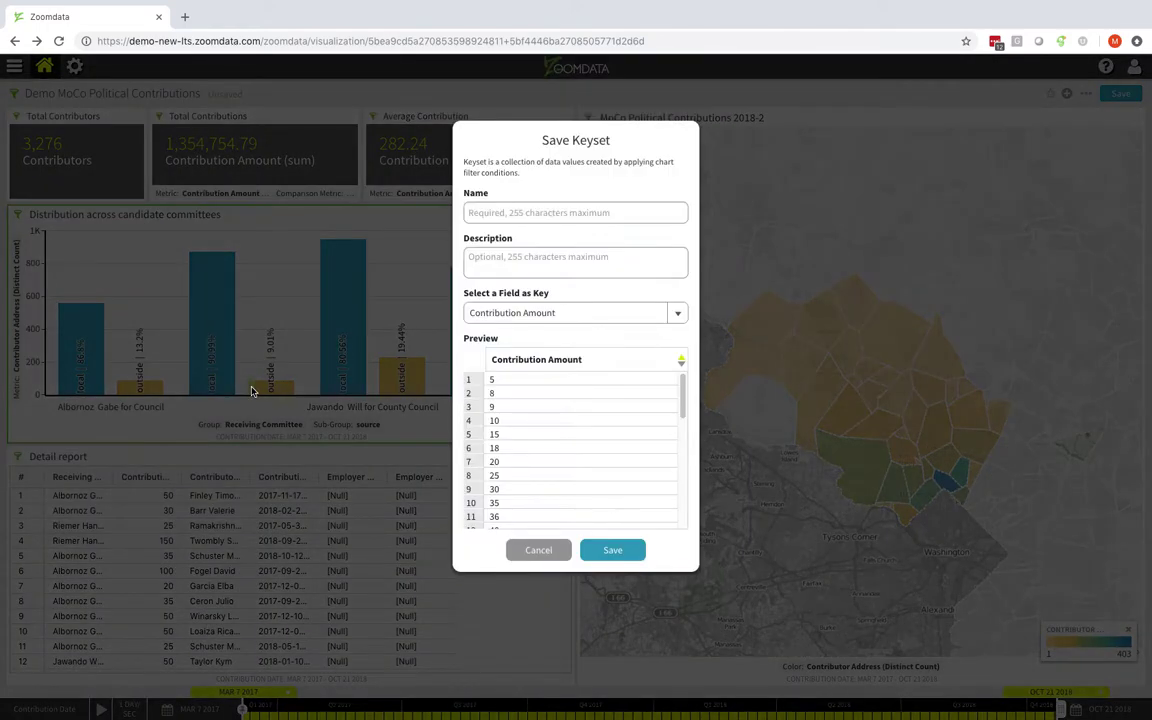
{"action": "left_click", "coordinate": [527, 213]}
{"action": "type", "text": "Evan"}
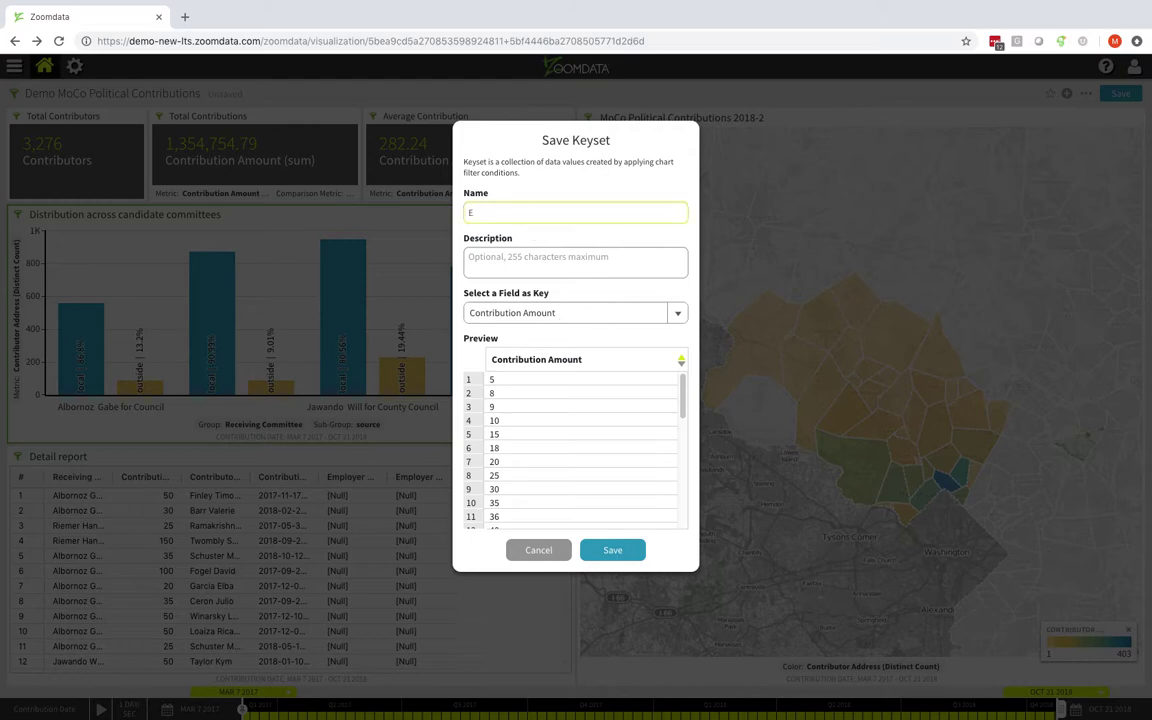
{"action": "left_click", "coordinate": [648, 315]}
{"action": "left_click", "coordinate": [598, 422]}
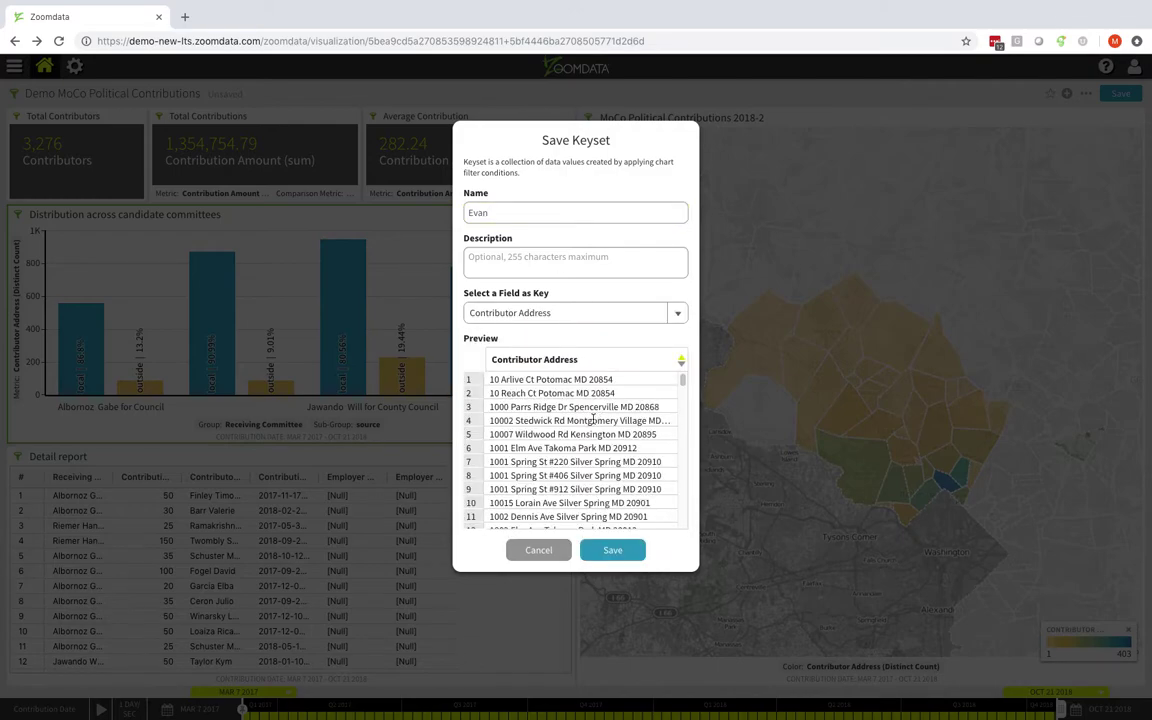
{"action": "left_click", "coordinate": [612, 549]}
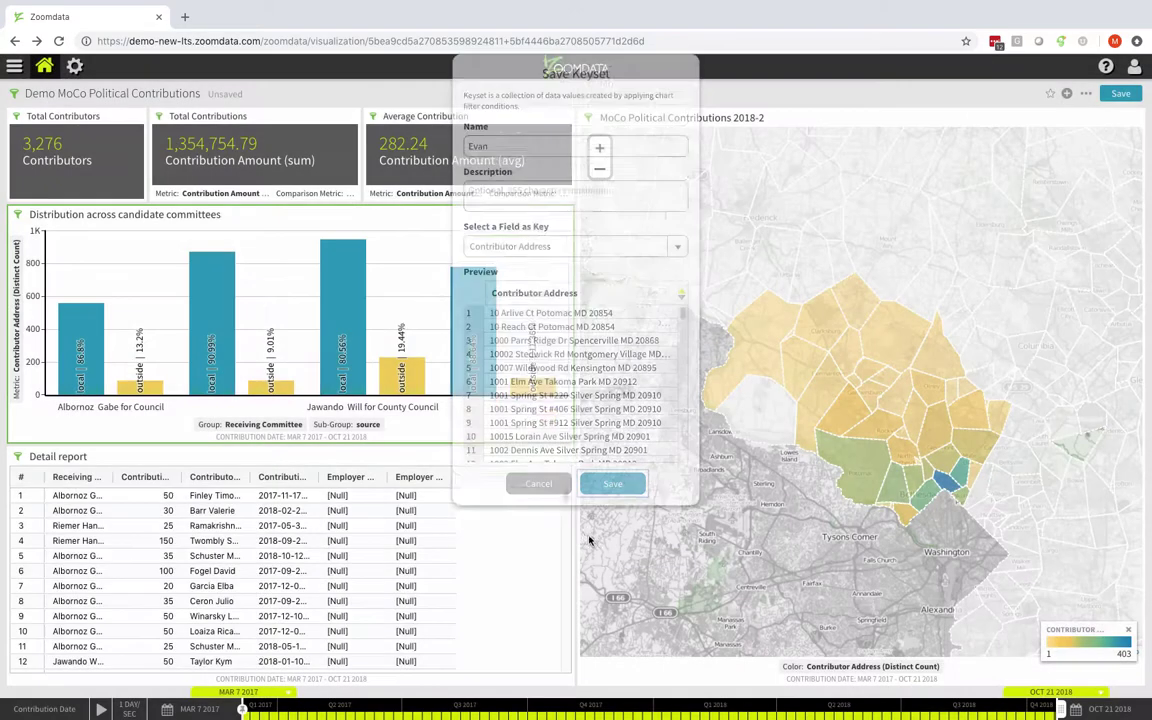
{"action": "left_click", "coordinate": [345, 360]}
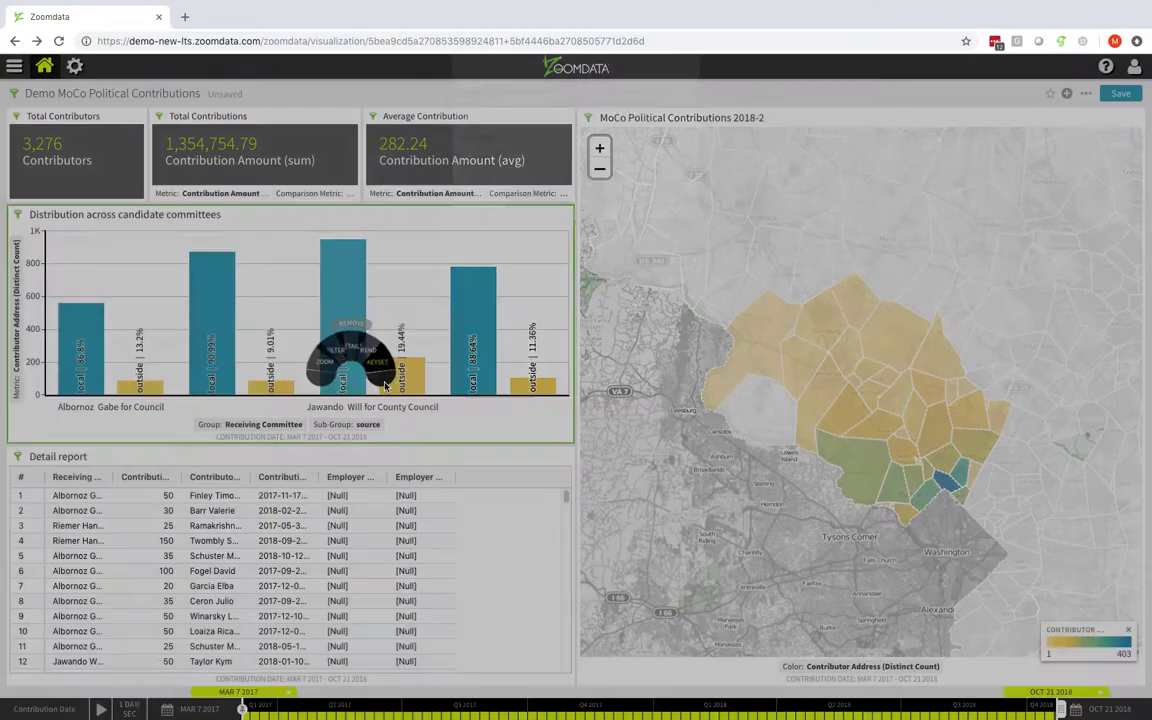
{"action": "left_click", "coordinate": [384, 384]}
{"action": "left_click", "coordinate": [520, 212]}
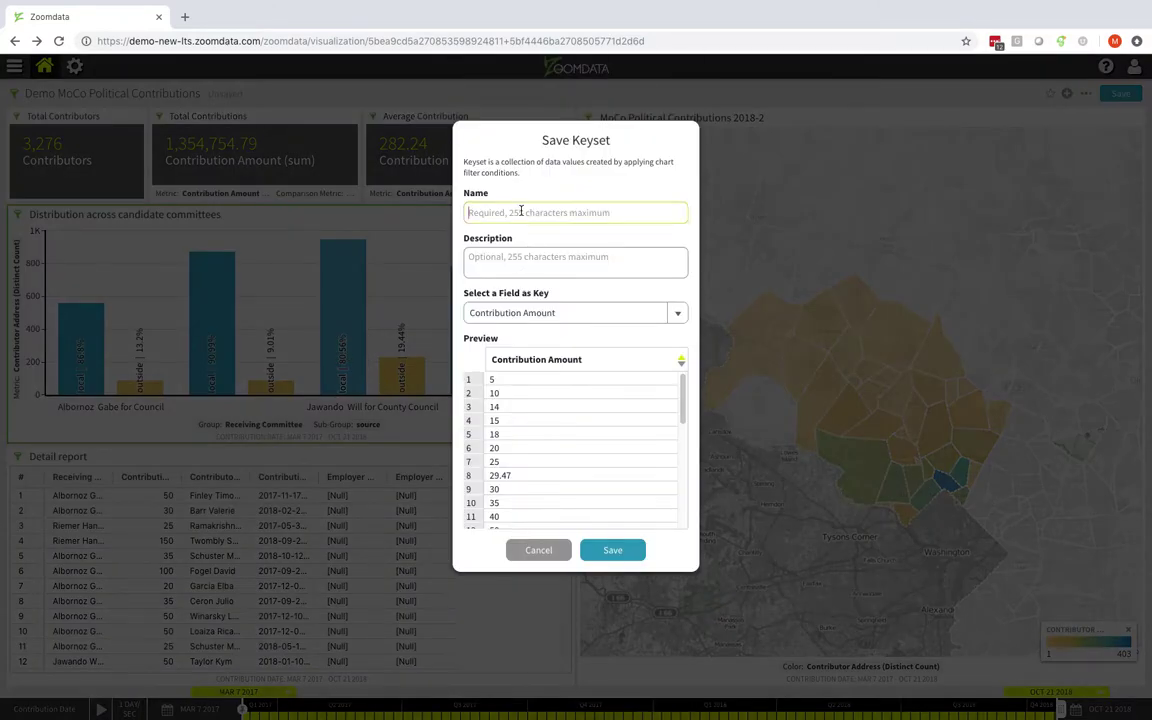
{"action": "type", "text": "Will"}
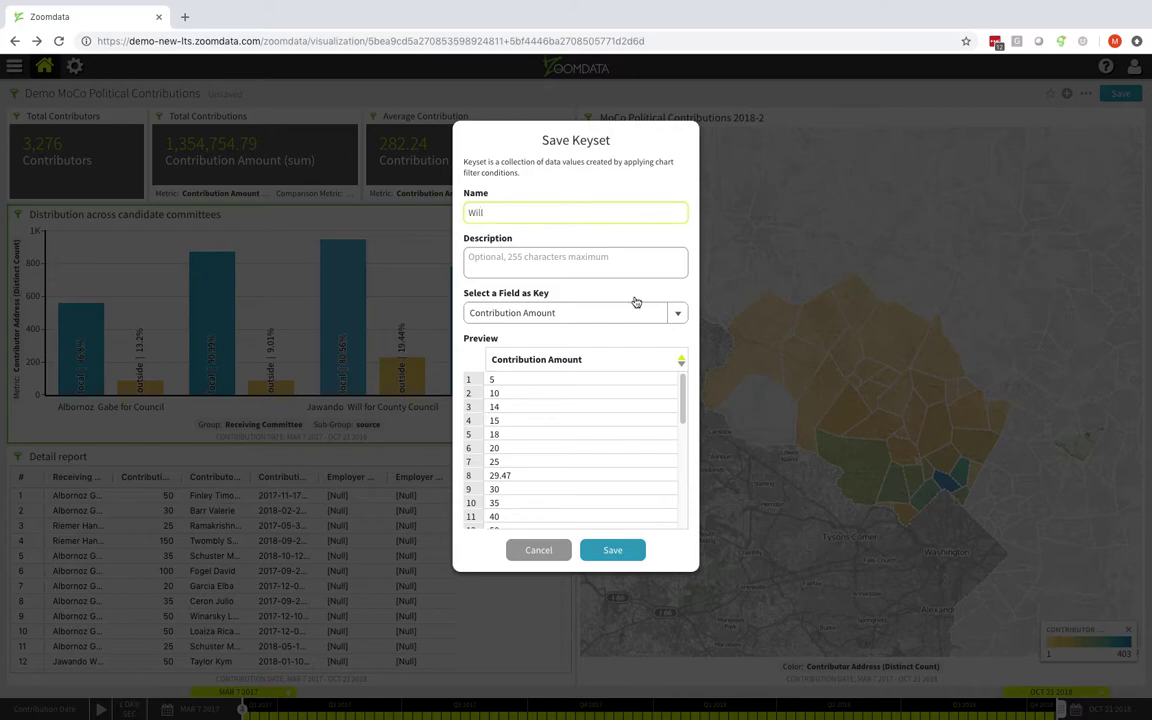
{"action": "left_click", "coordinate": [665, 312]}
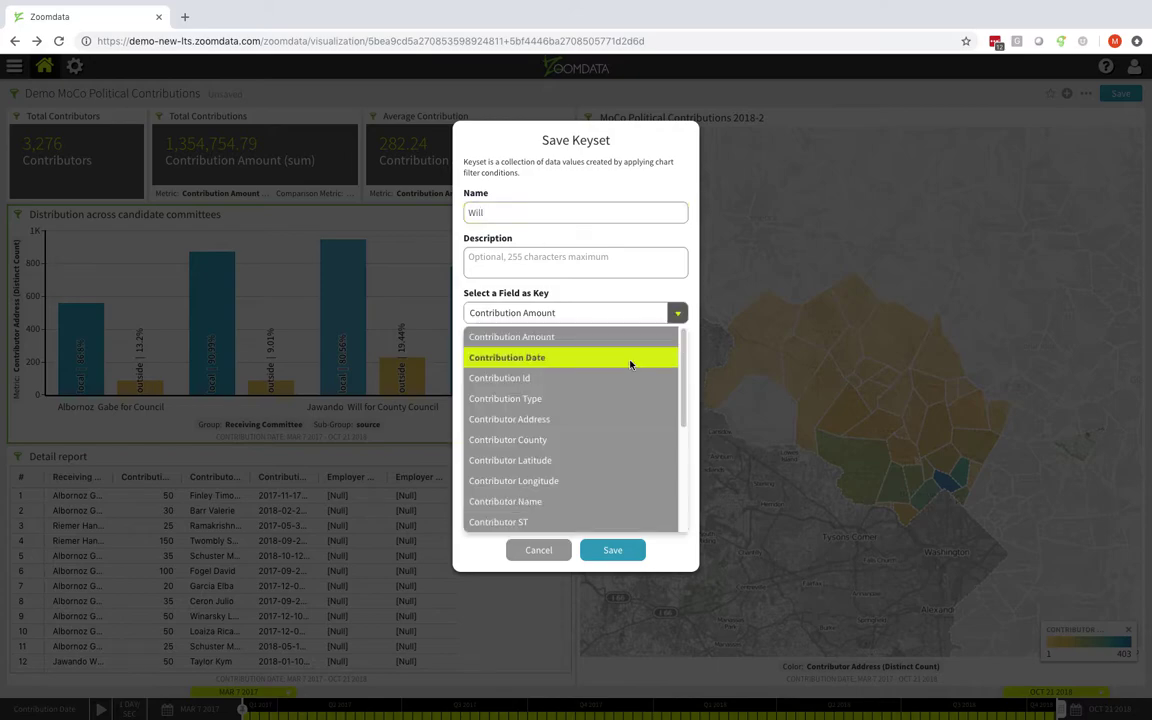
{"action": "left_click", "coordinate": [614, 420]}
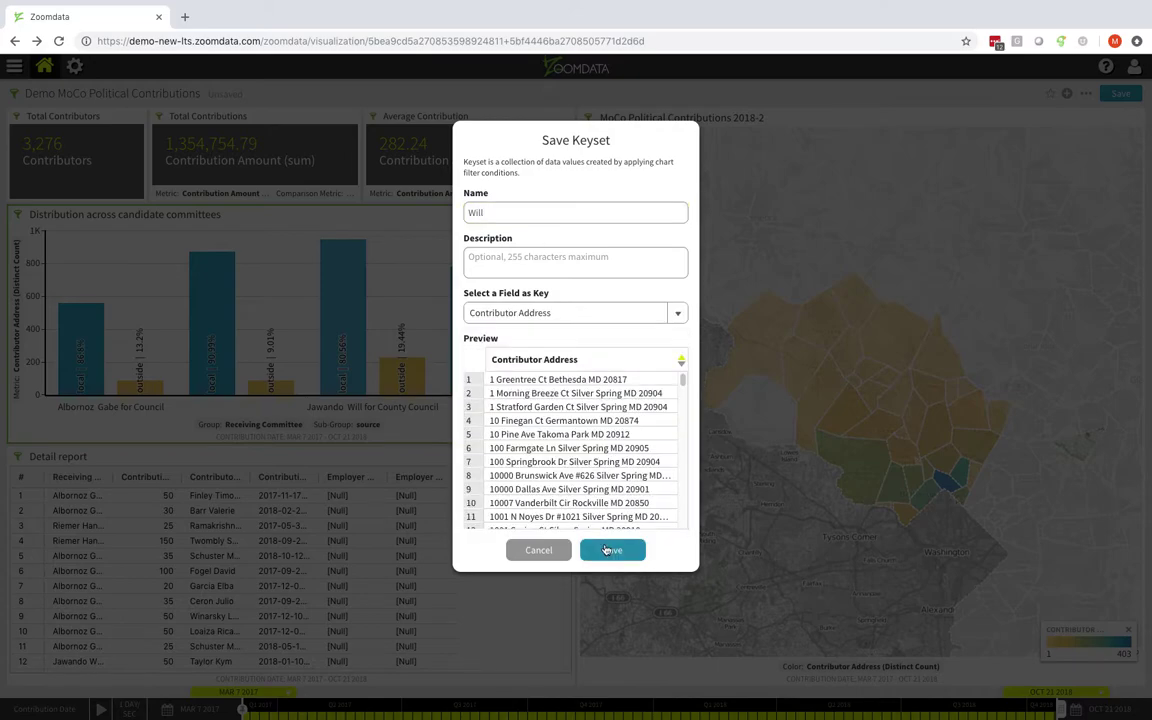
{"action": "left_click", "coordinate": [605, 549]}
{"action": "left_click", "coordinate": [475, 333]}
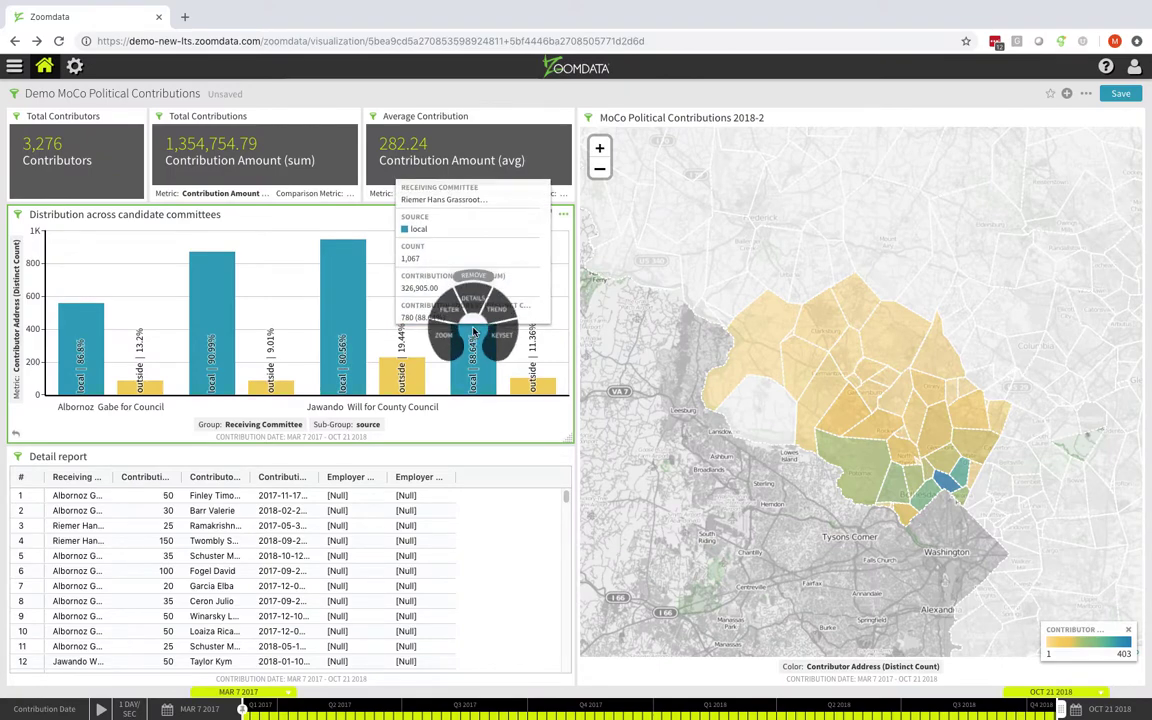
{"action": "left_click", "coordinate": [497, 336]}
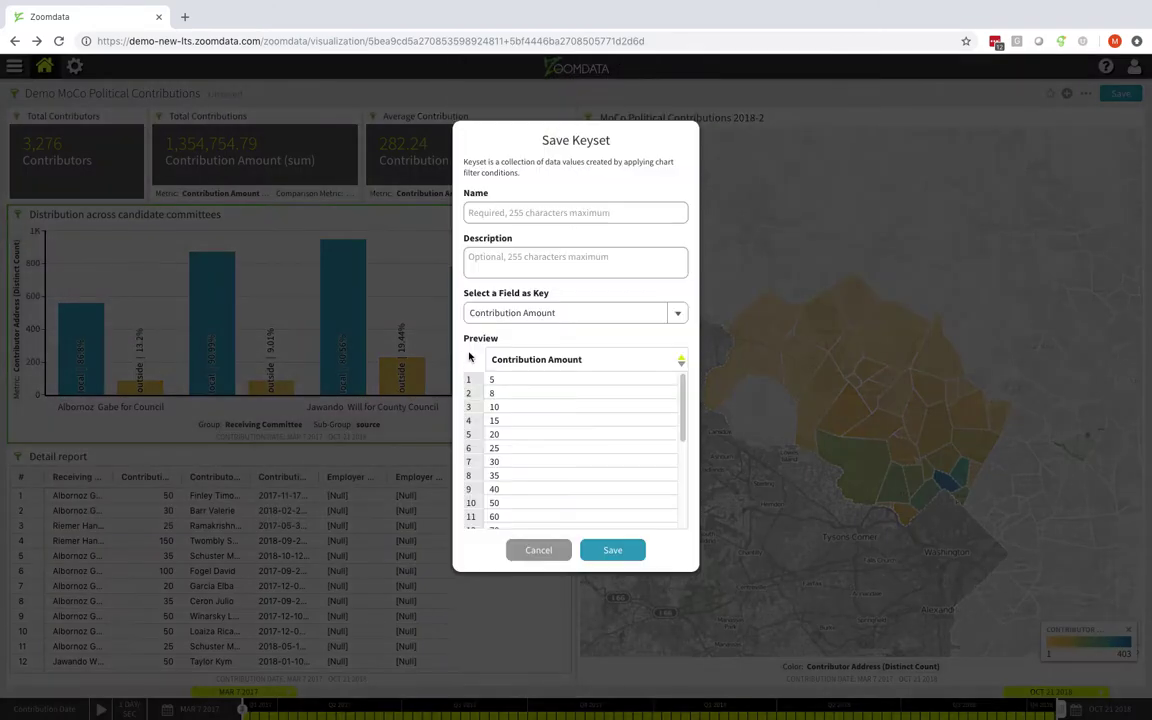
{"action": "left_click", "coordinate": [502, 214]}
{"action": "type", "text": "Hans"}
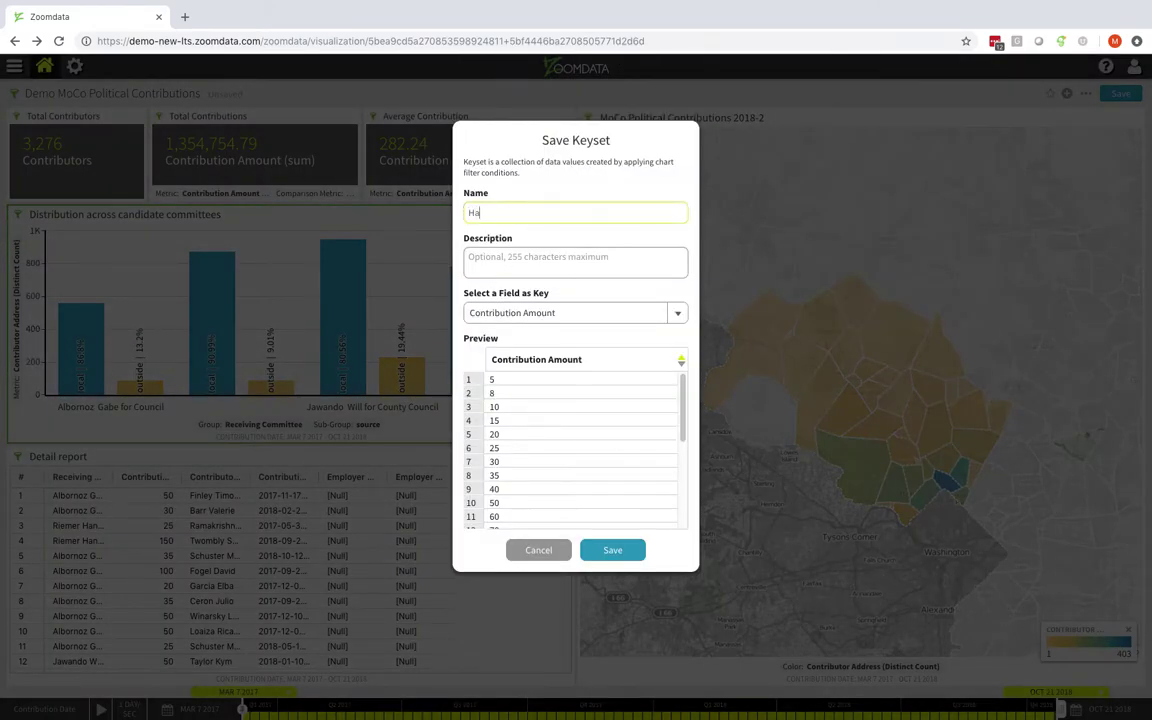
{"action": "left_click", "coordinate": [589, 312]}
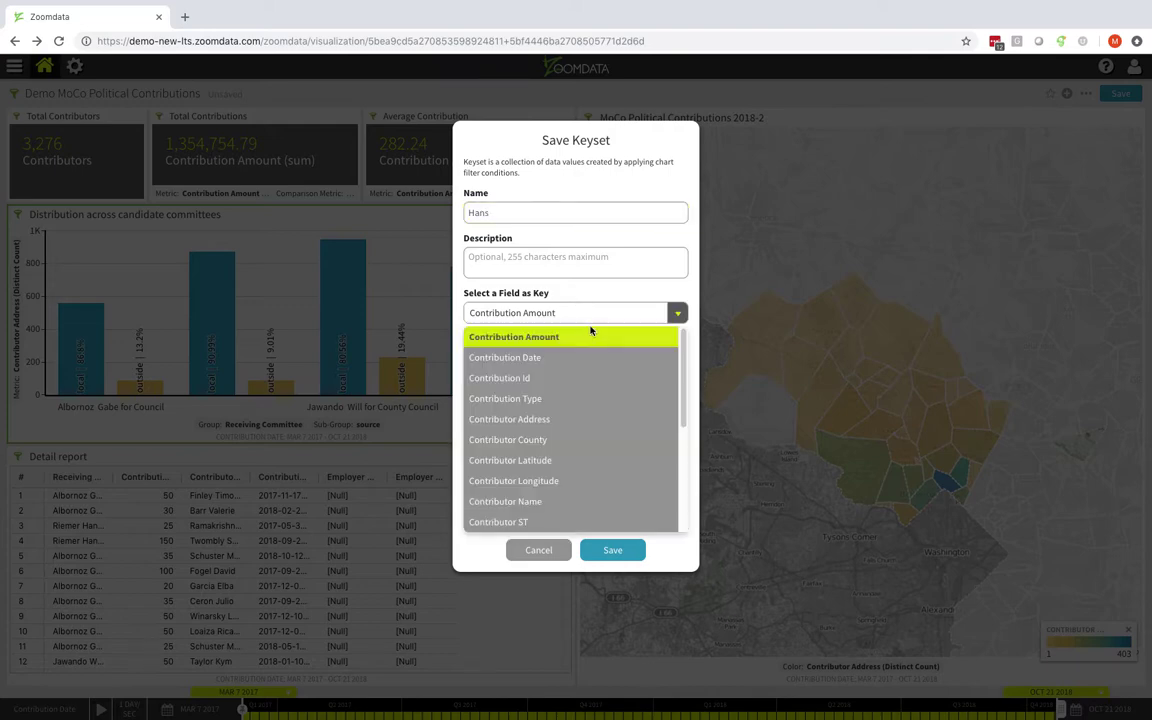
{"action": "left_click", "coordinate": [571, 419]}
{"action": "left_click", "coordinate": [612, 551]}
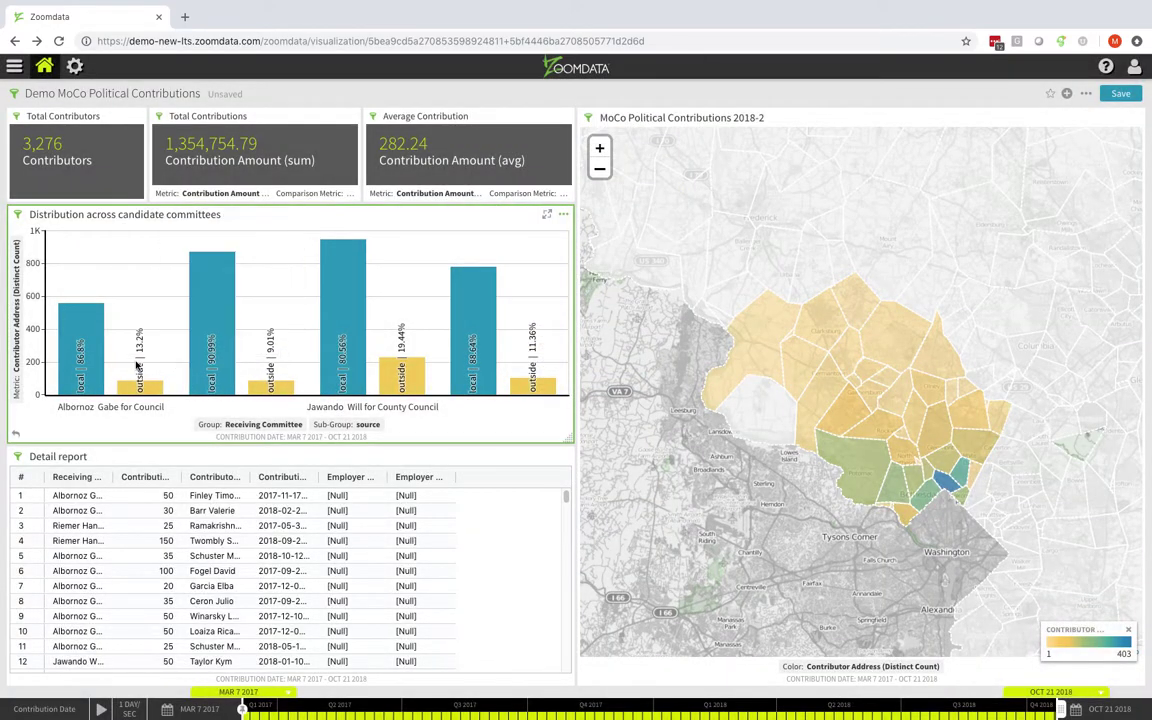
Add a Contributor Address filter using the saved Evan keyset
{"action": "left_click", "coordinate": [16, 95]}
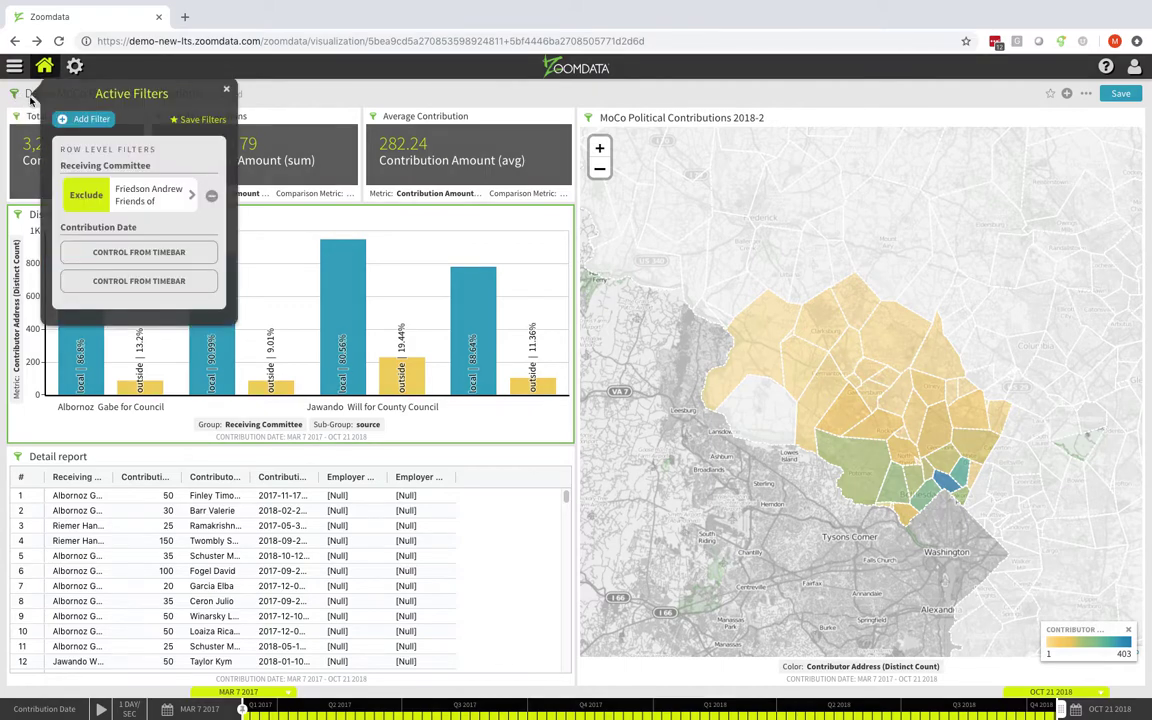
{"action": "left_click", "coordinate": [85, 121]}
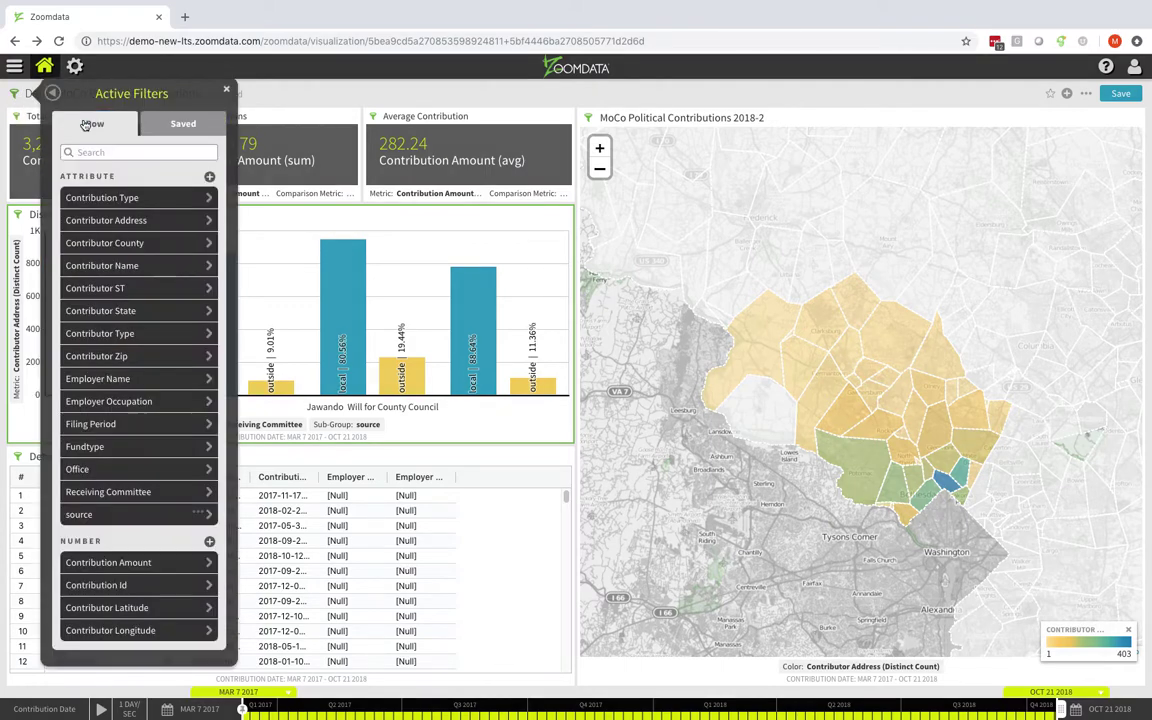
{"action": "left_click", "coordinate": [167, 222]}
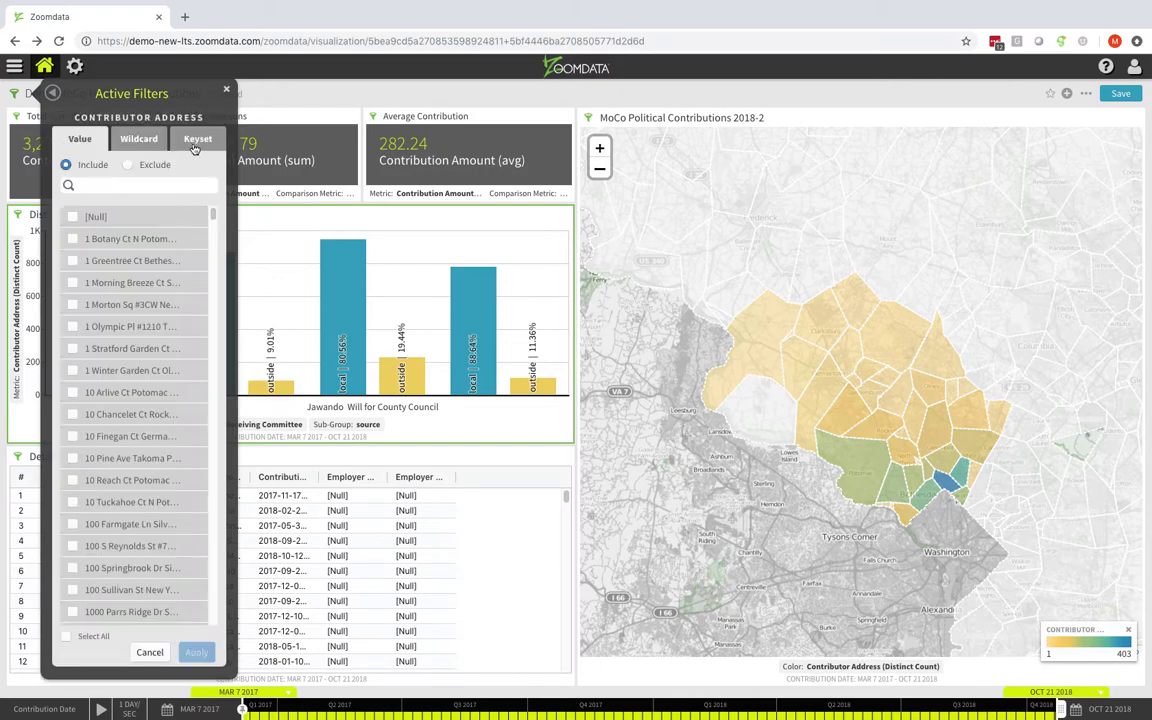
{"action": "left_click", "coordinate": [200, 141]}
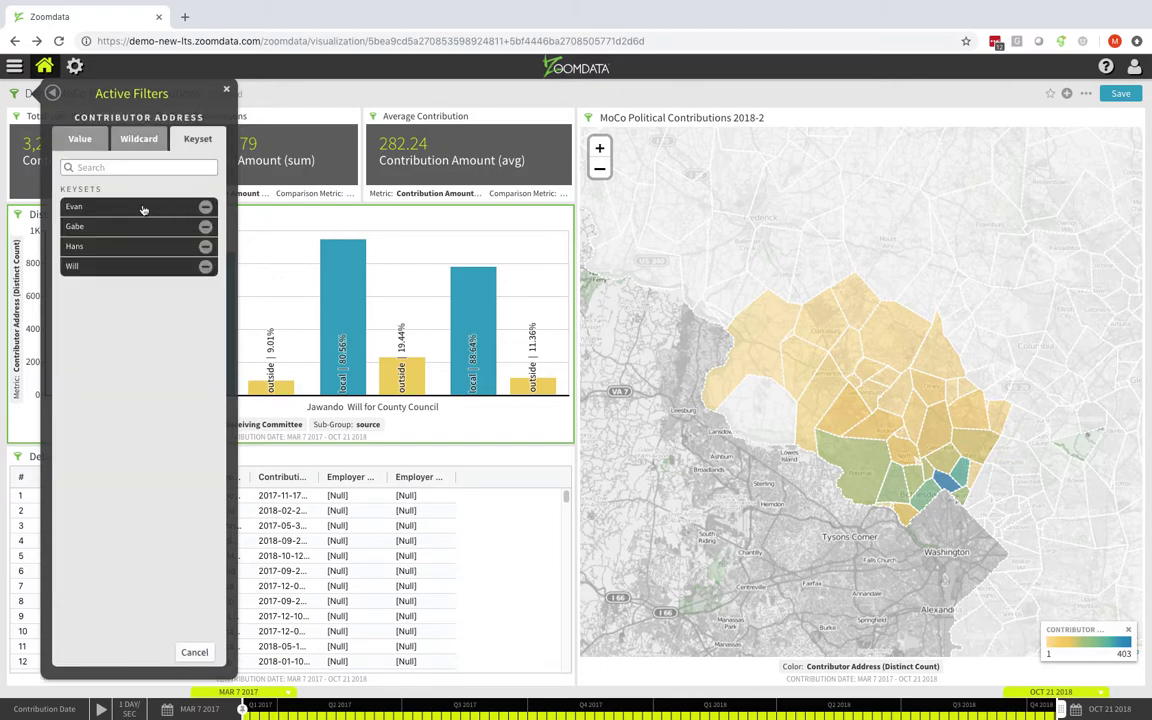
{"action": "left_click", "coordinate": [78, 208]}
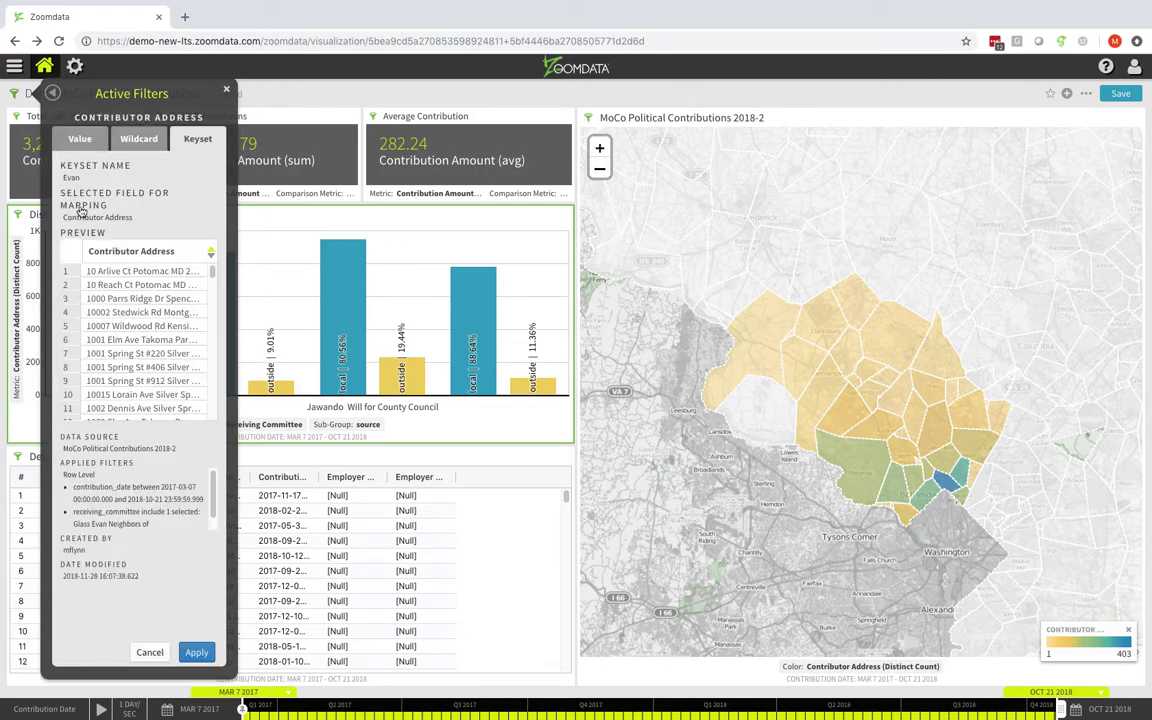
{"action": "left_click", "coordinate": [194, 653]}
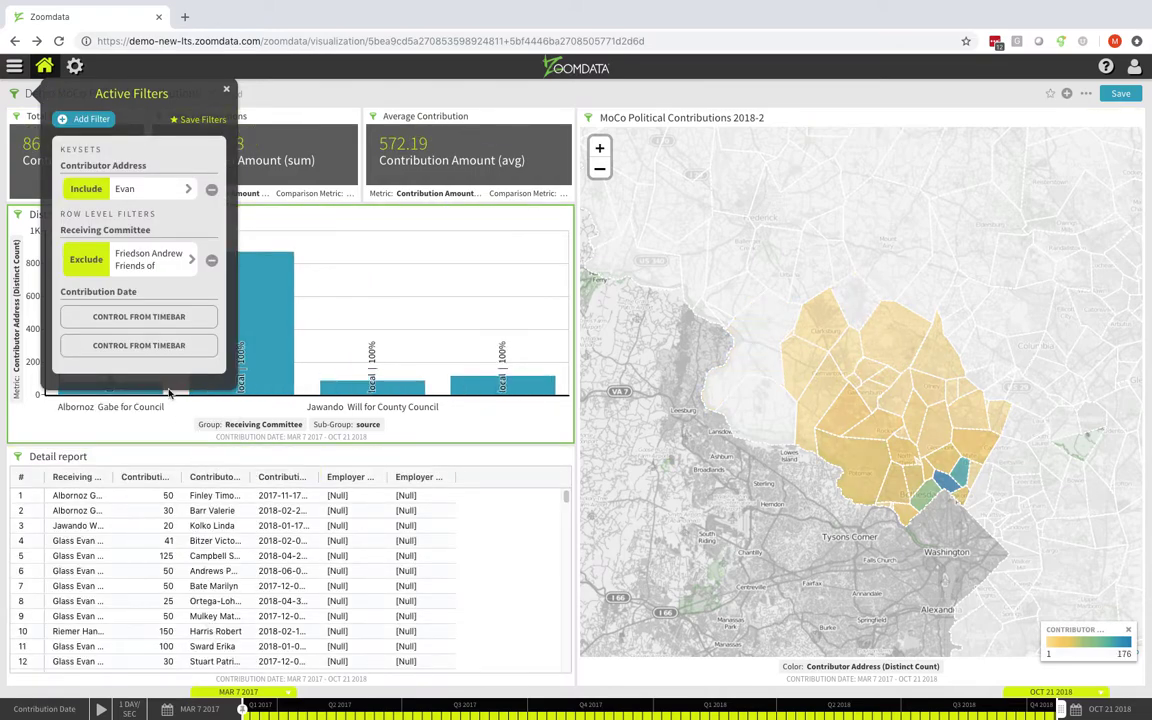
Add a Contributor Address filter using the Gabe keyset
{"action": "left_click", "coordinate": [85, 120]}
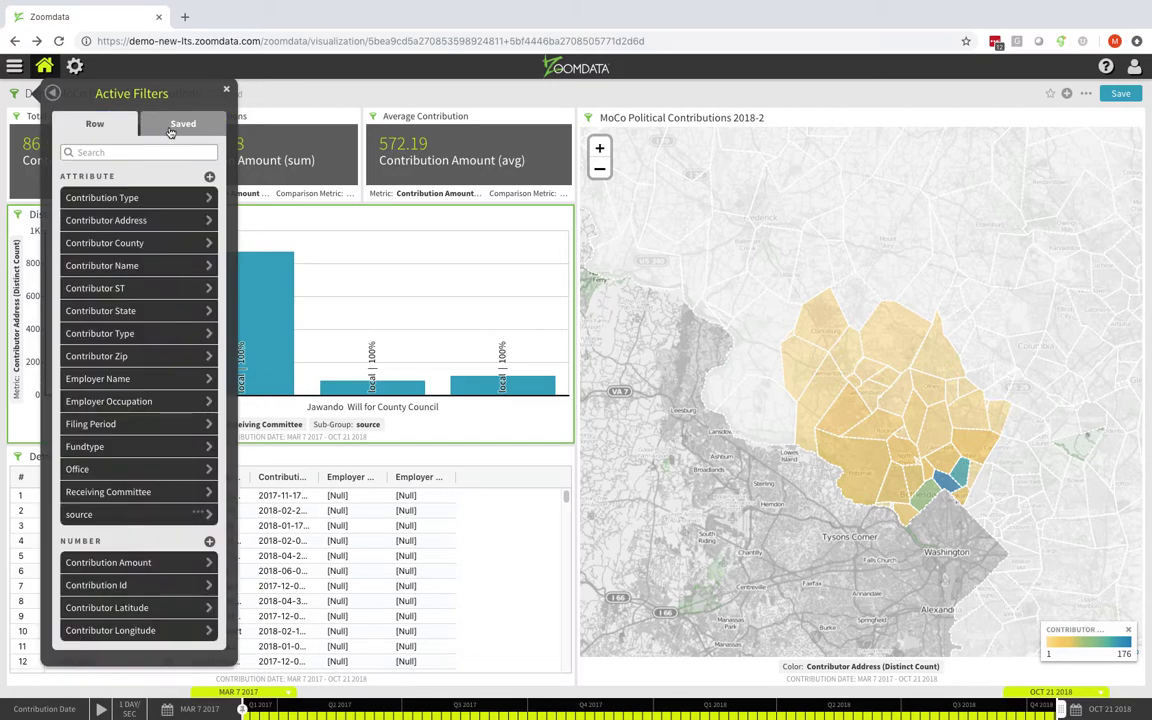
{"action": "left_click", "coordinate": [145, 220]}
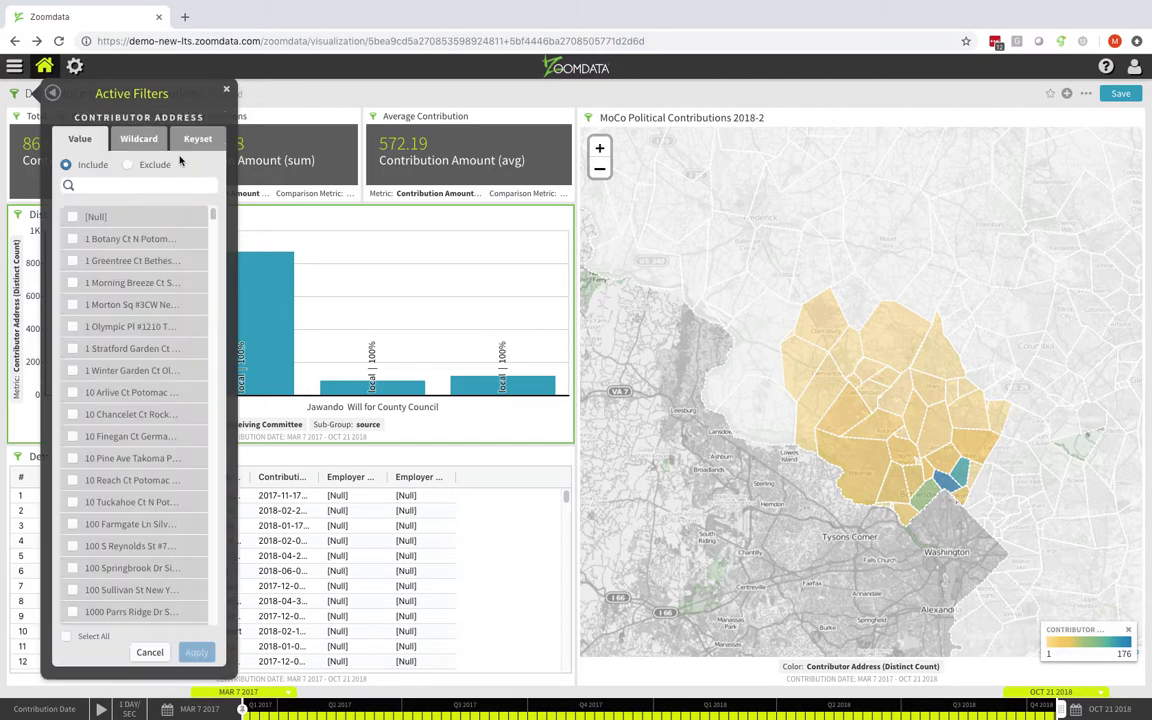
{"action": "left_click", "coordinate": [178, 138]}
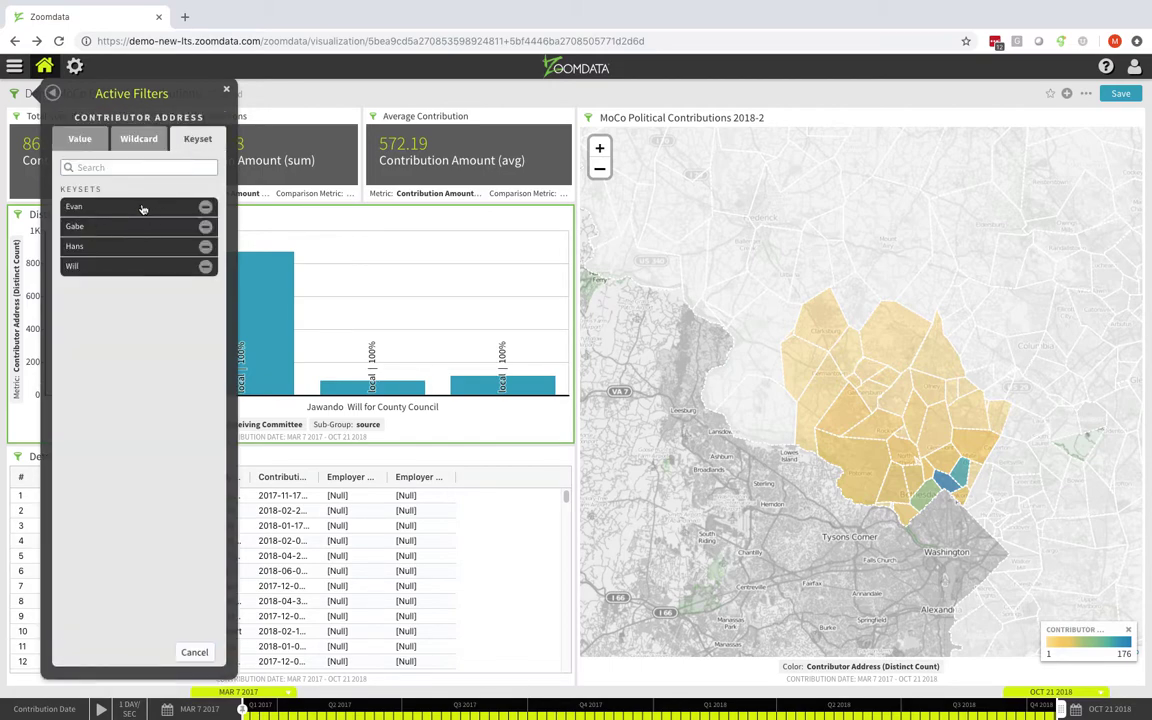
{"action": "left_click", "coordinate": [78, 227]}
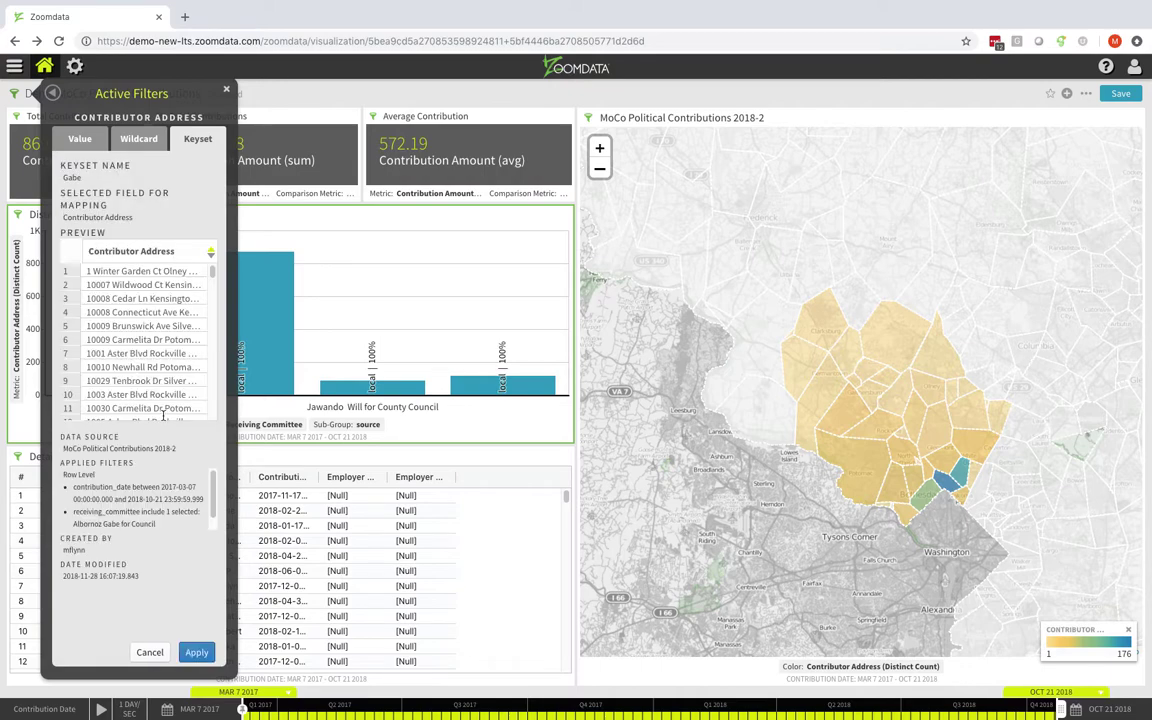
{"action": "left_click", "coordinate": [197, 653]}
Add a Contributor Address filter using the Hans keyset
{"action": "left_click", "coordinate": [80, 121]}
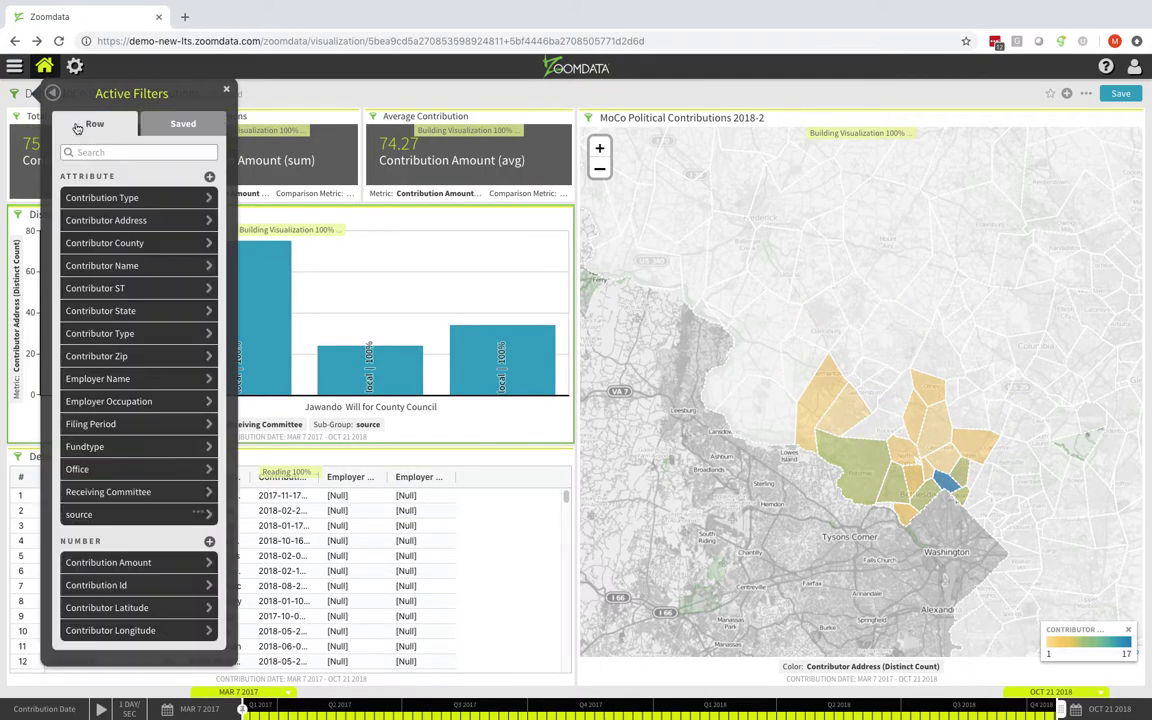
{"action": "left_click", "coordinate": [142, 220]}
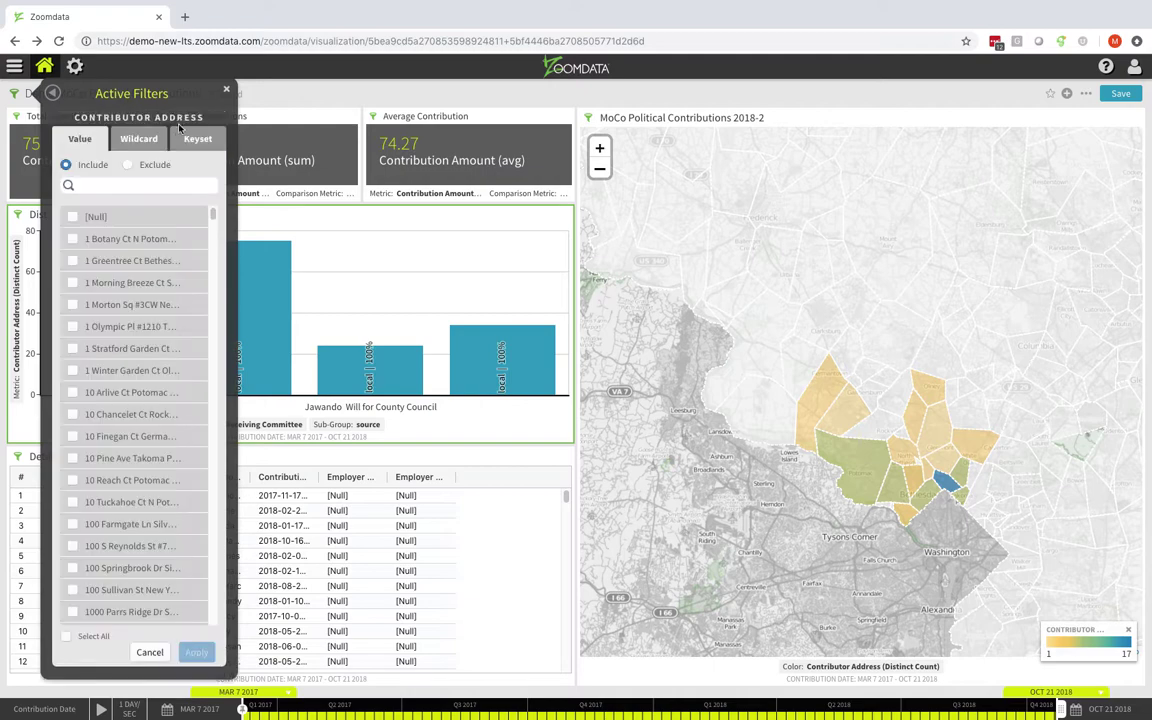
{"action": "left_click", "coordinate": [197, 138]}
{"action": "left_click", "coordinate": [100, 227]}
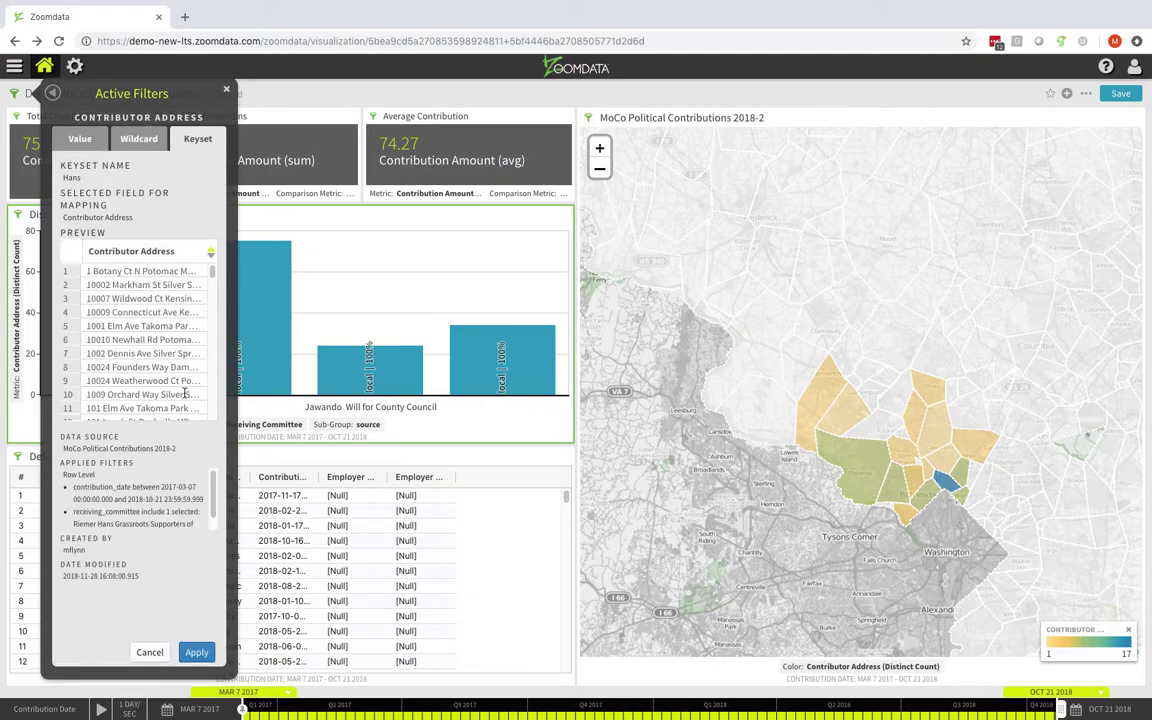
{"action": "left_click", "coordinate": [196, 652]}
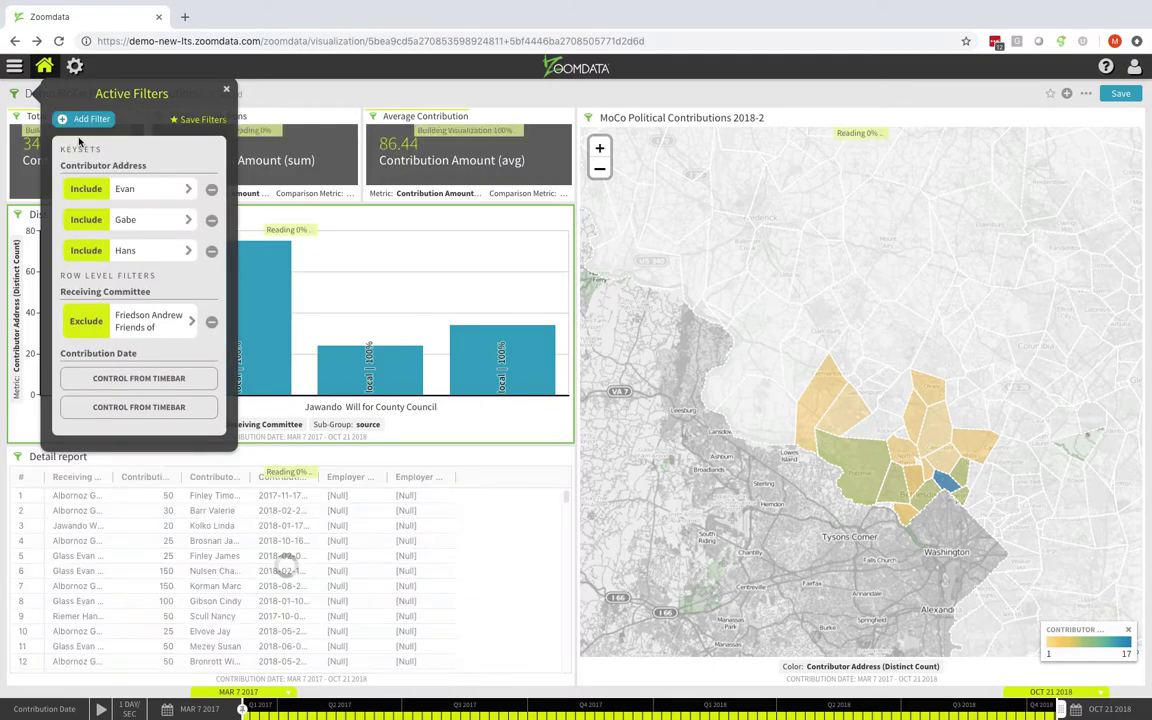
Add a Contributor Address filter using the Will keyset and close Active Filters
{"action": "left_click", "coordinate": [88, 119]}
{"action": "left_click", "coordinate": [132, 221]}
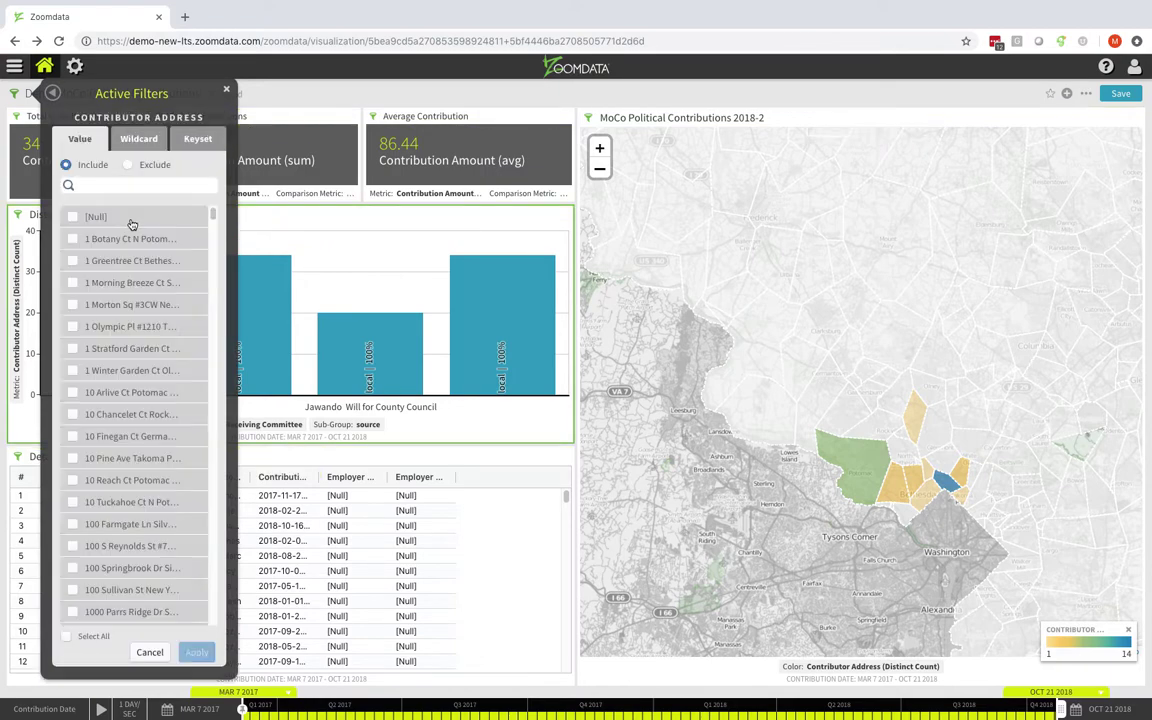
{"action": "left_click", "coordinate": [181, 128]}
{"action": "left_click", "coordinate": [84, 264]}
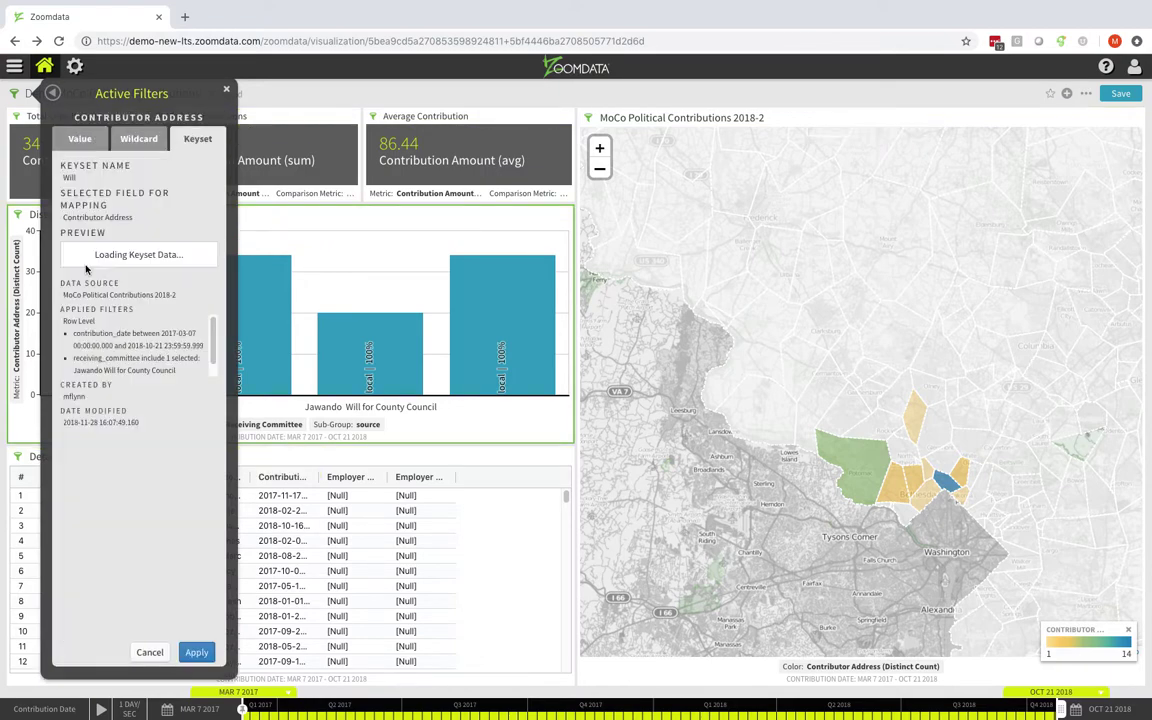
{"action": "left_click", "coordinate": [196, 652]}
{"action": "left_click", "coordinate": [226, 86]}
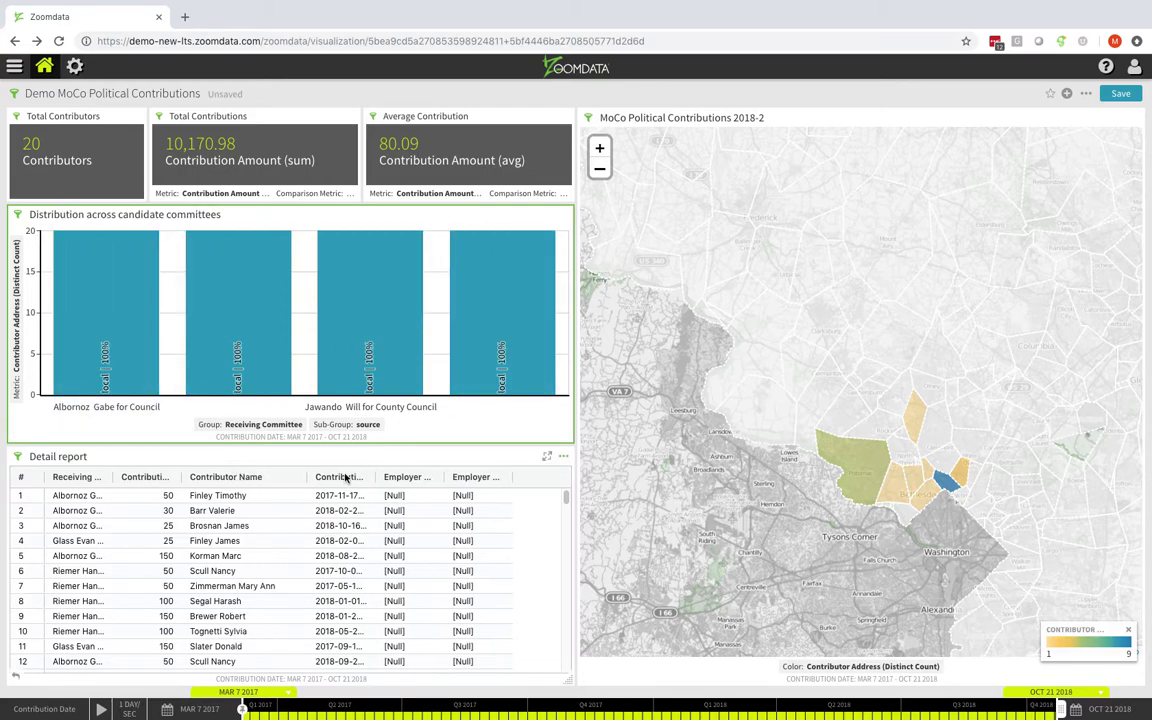
Sort the Detail report by Contributor Name and scroll through the grouped rows
{"action": "left_click", "coordinate": [205, 478]}
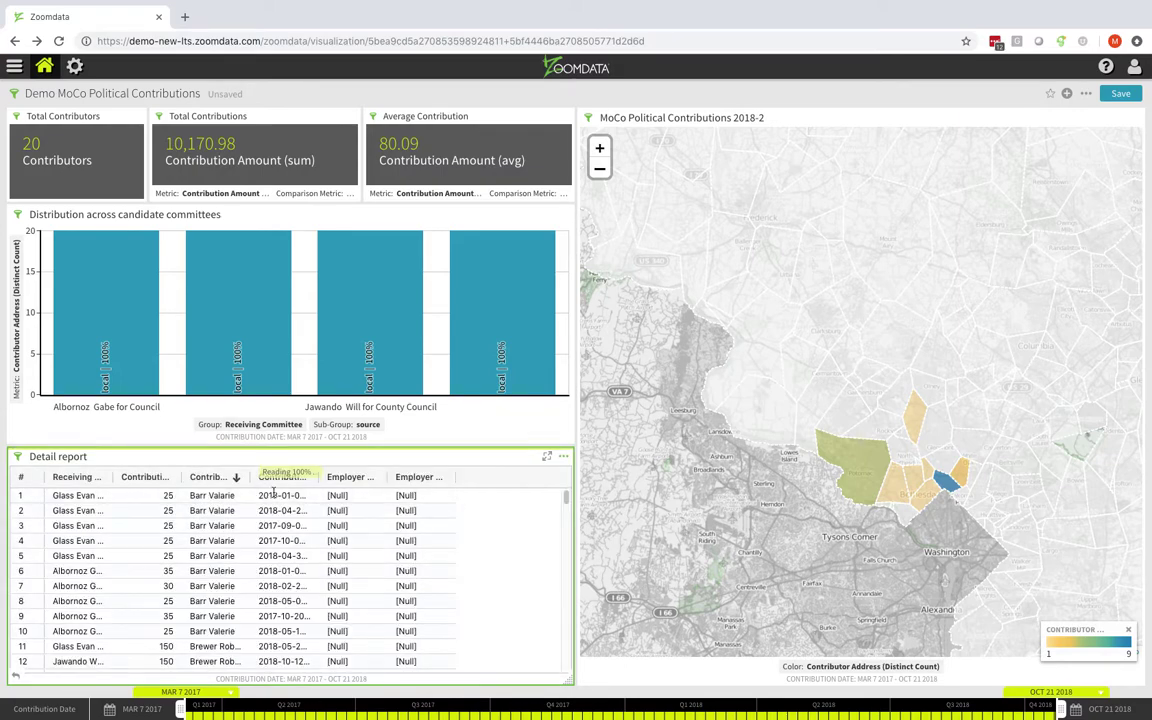
{"action": "scroll", "coordinate": [237, 545], "scroll_direction": "down", "scroll_amount": 5}
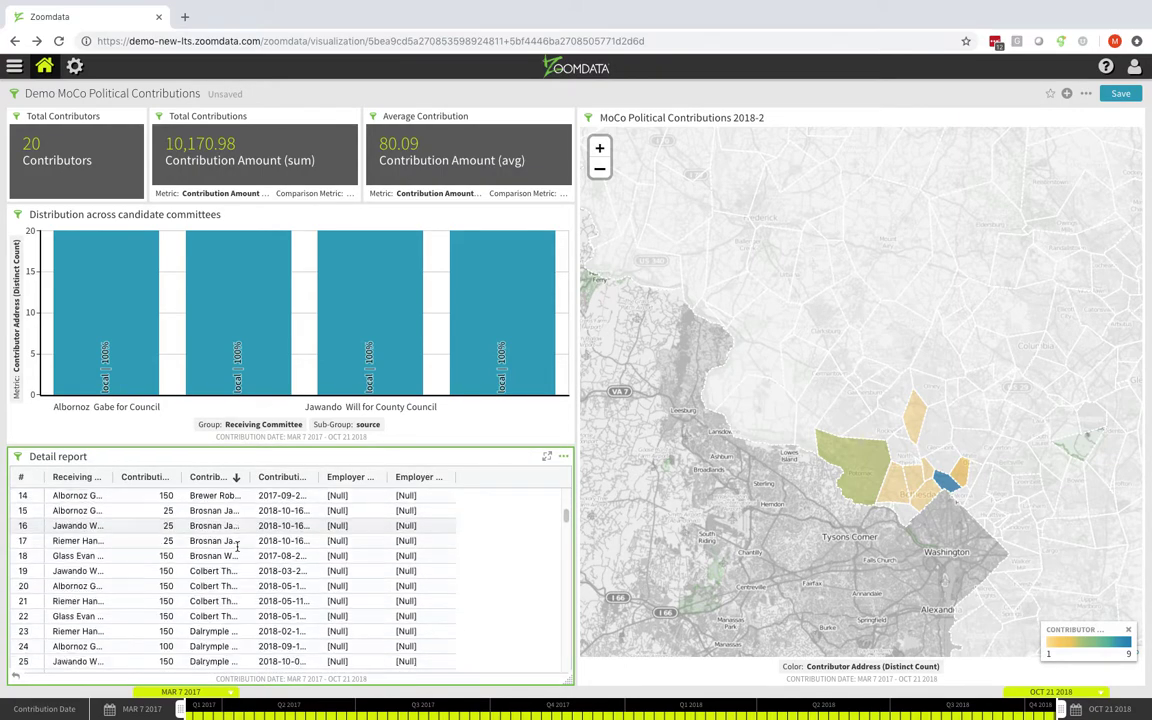
{"action": "scroll", "coordinate": [238, 540], "scroll_direction": "down", "scroll_amount": 10}
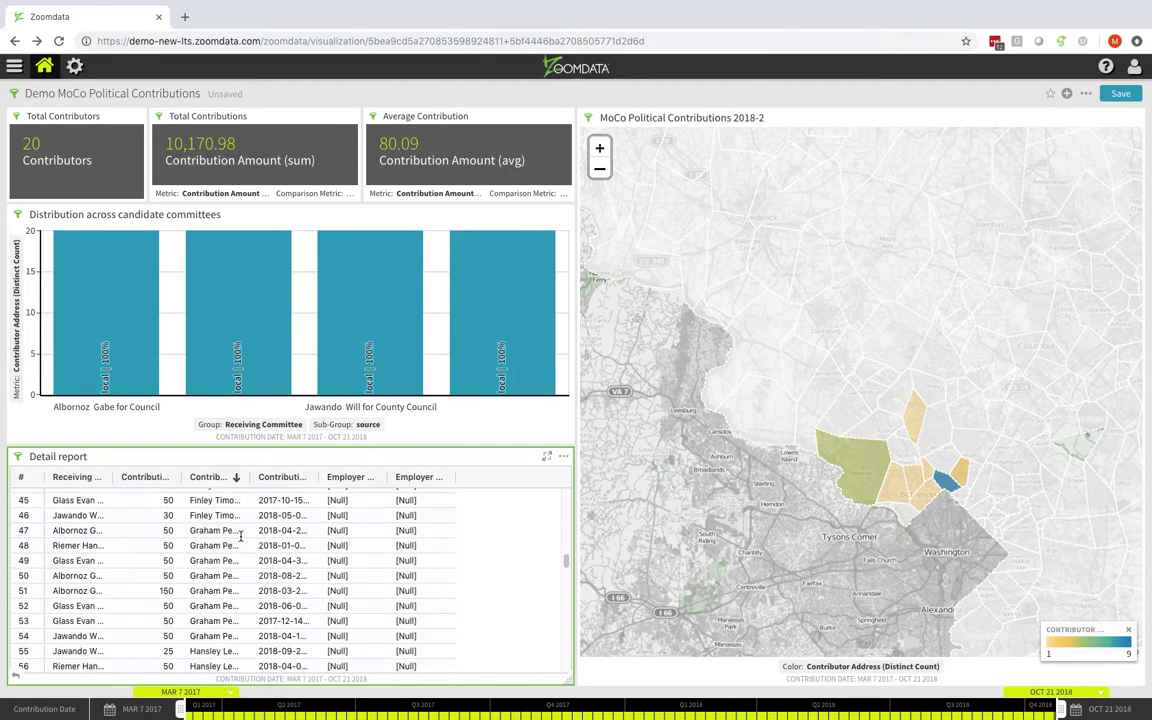
{"action": "scroll", "coordinate": [240, 537], "scroll_direction": "down", "scroll_amount": 20}
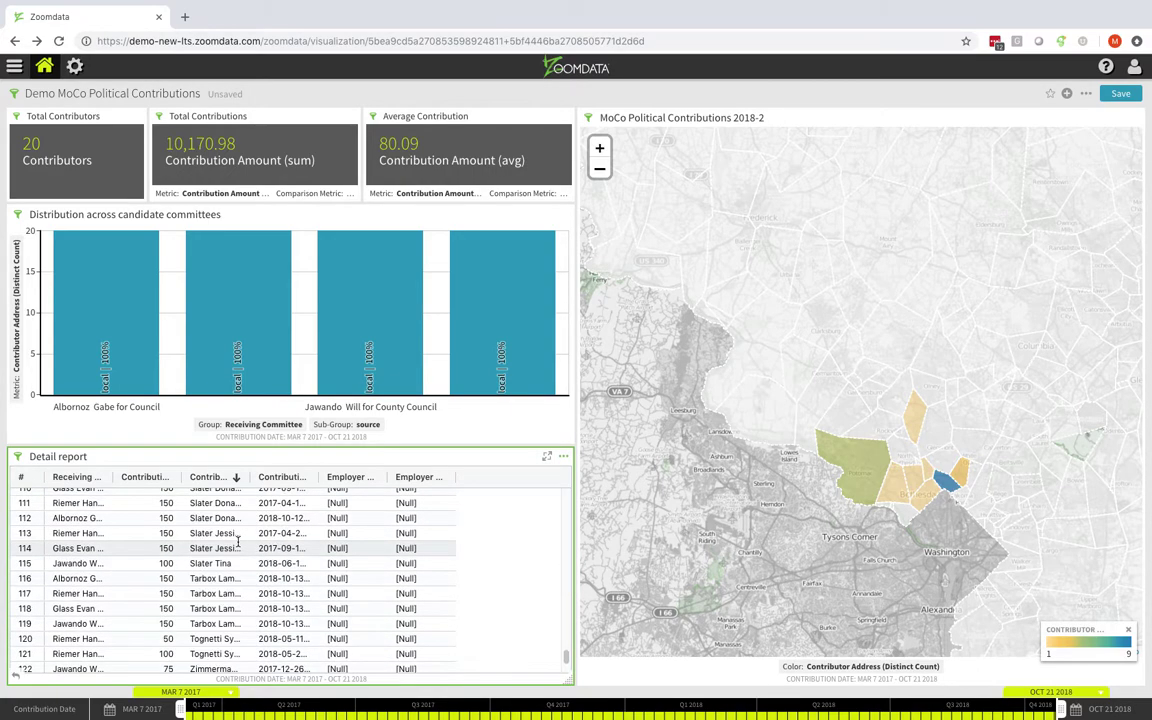
{"action": "scroll", "coordinate": [238, 541], "scroll_direction": "up", "scroll_amount": 20}
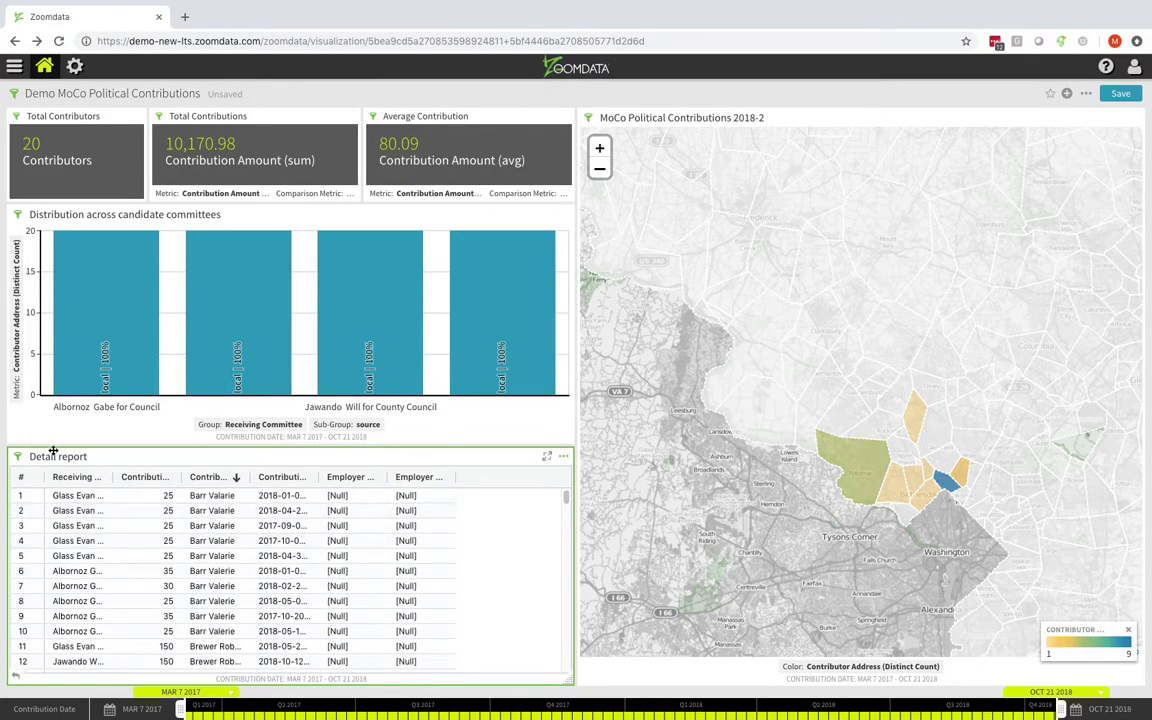